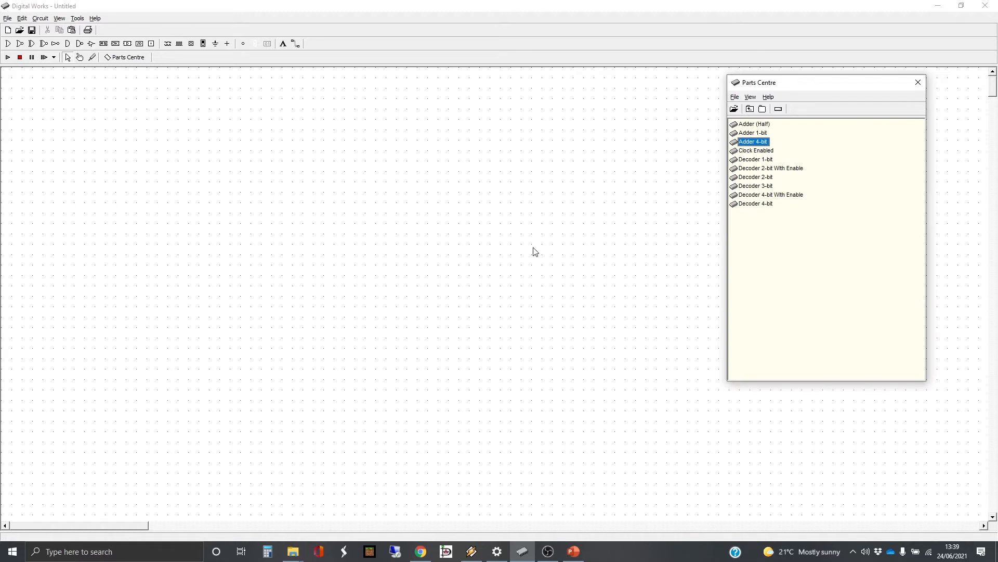
left_click(820, 256)
Place two NOR gates on the canvas, one above the other
left_click(21, 44)
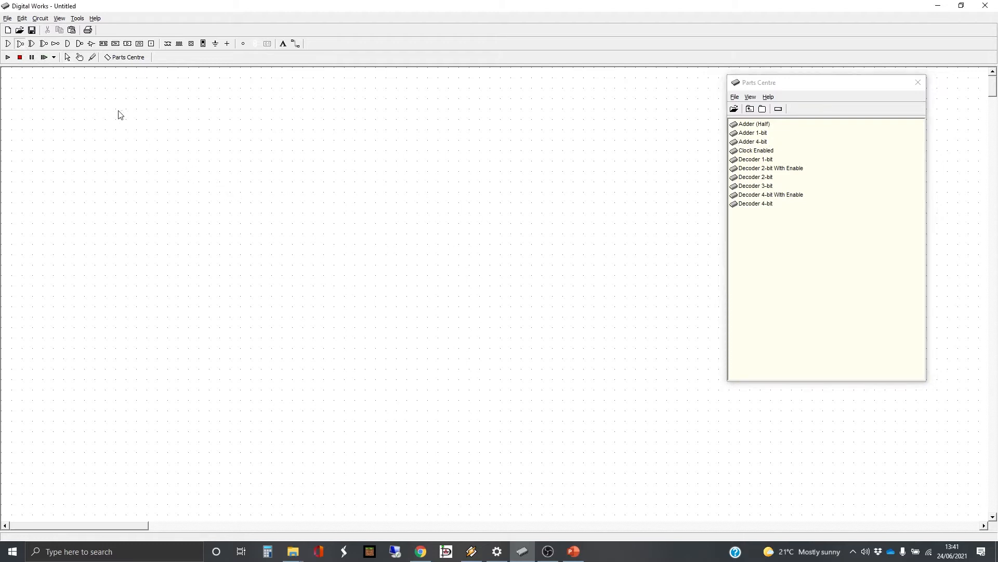
left_click(143, 129)
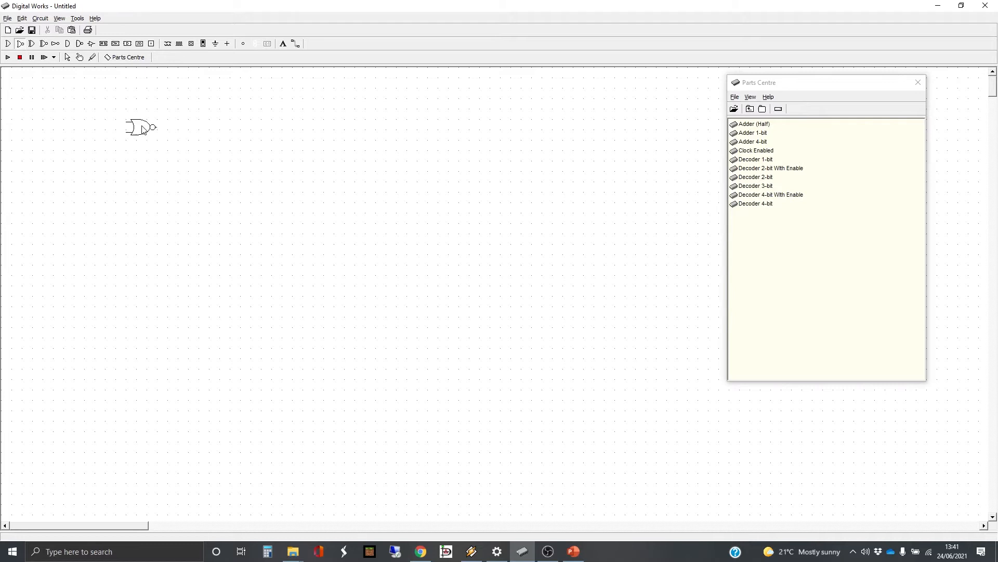
left_click(143, 176)
Add an LED to the right of each gate and an input switch to the left of each
left_click(244, 44)
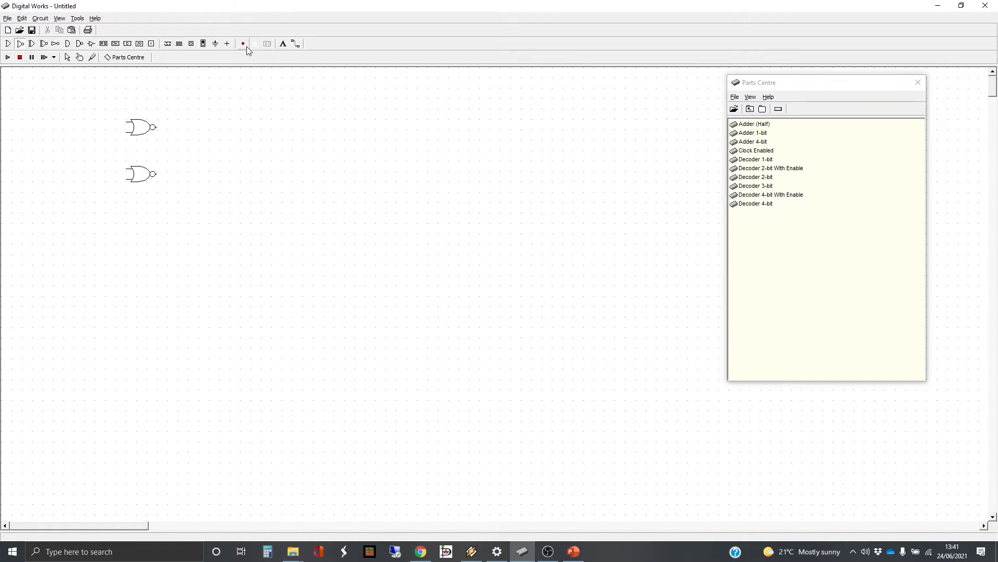
left_click(214, 127)
left_click(214, 177)
left_click(192, 44)
left_click(53, 122)
left_click(53, 182)
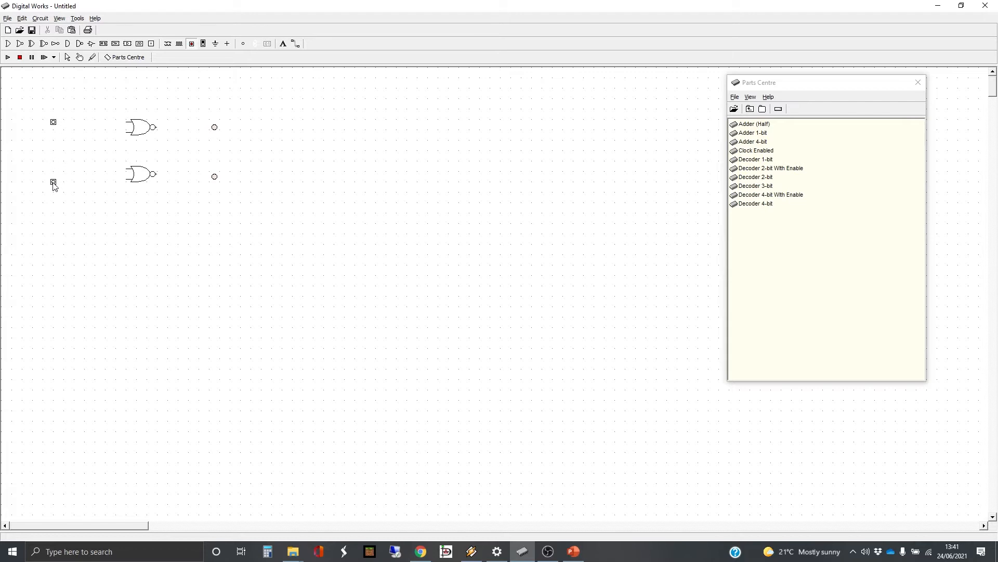
left_click(296, 45)
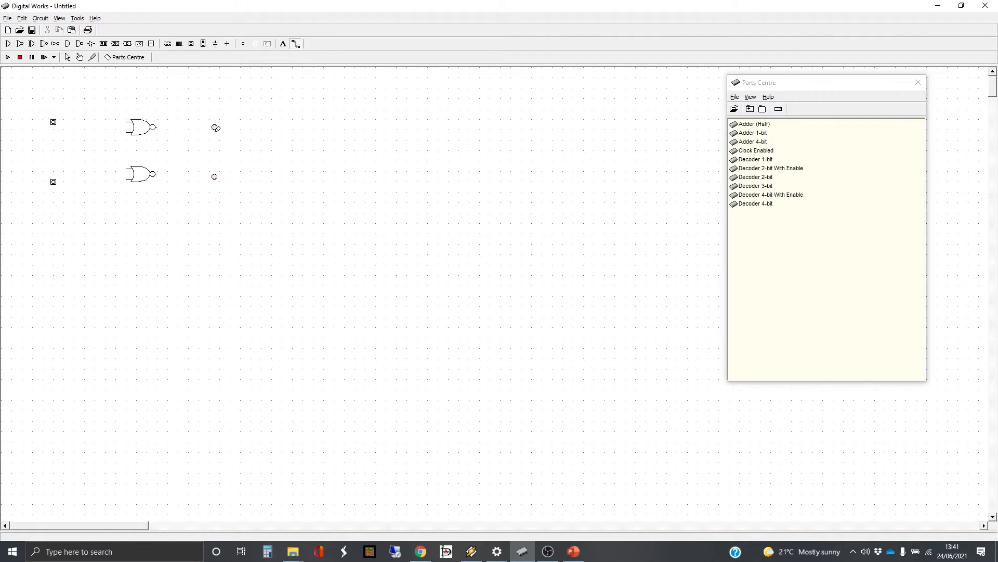
Wire the top and bottom switches to their NOR gates' inputs
left_click(54, 122)
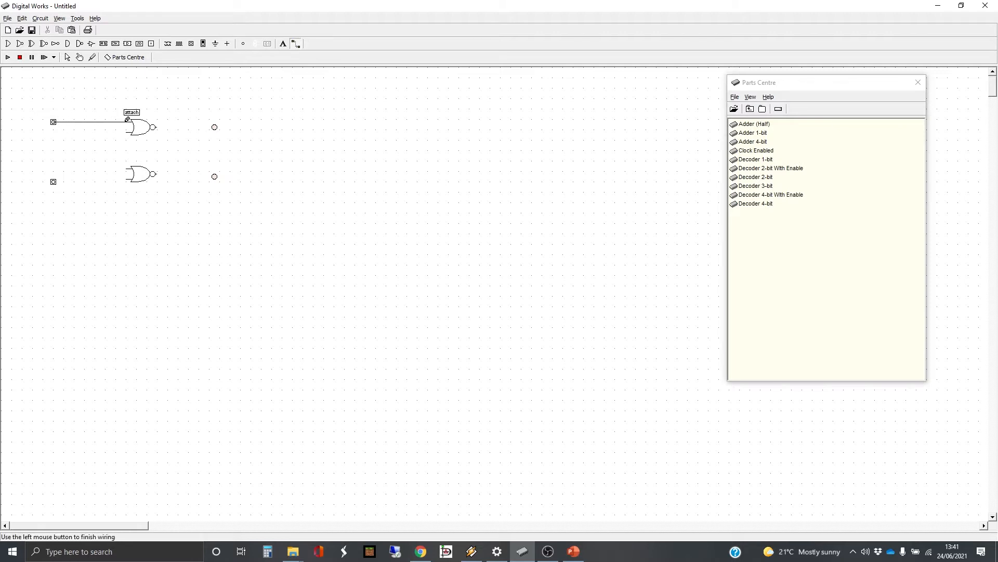
left_click(127, 119)
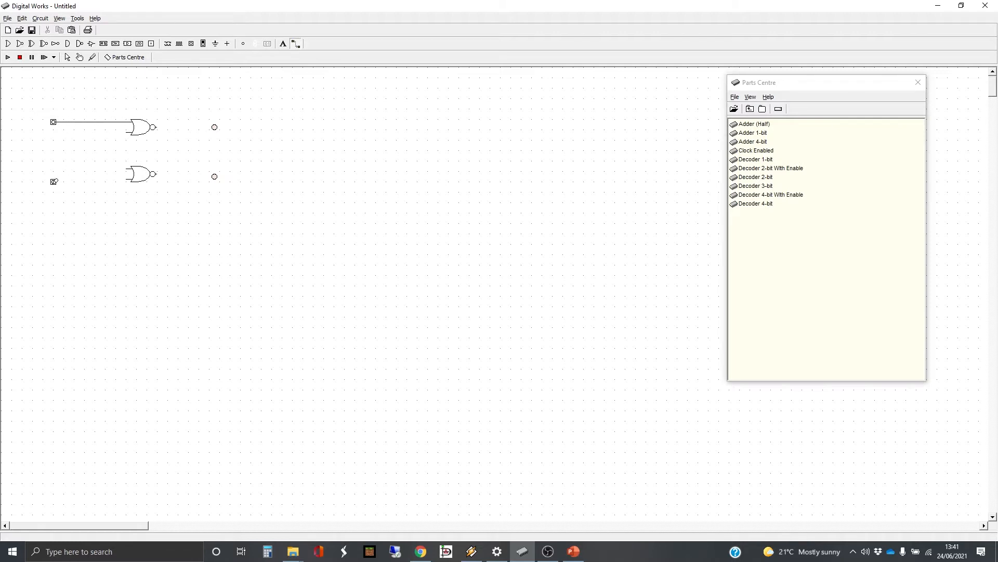
left_click(54, 181)
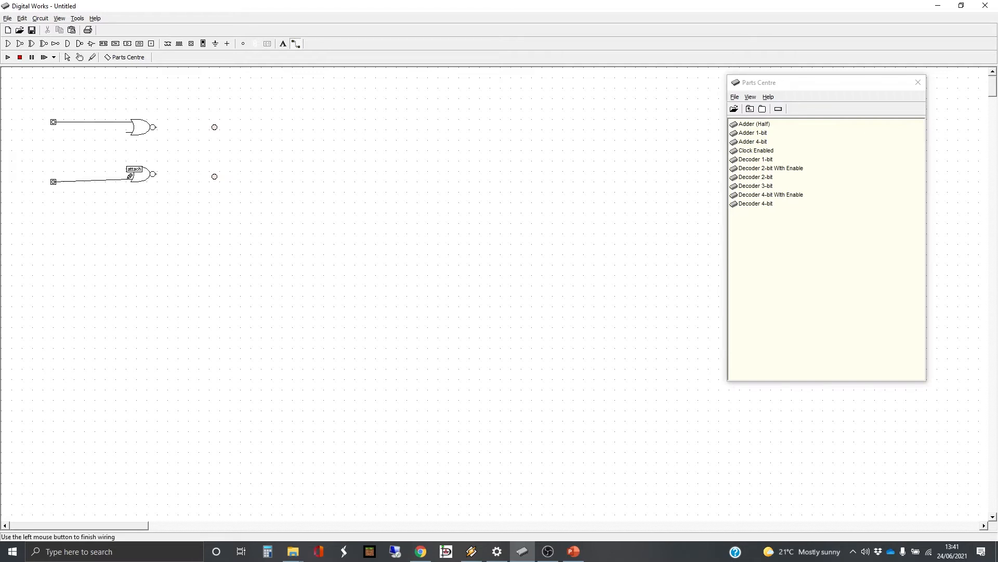
left_click(130, 176)
Wire each NOR gate's output to the LED beside it
left_click(159, 126)
left_click(214, 127)
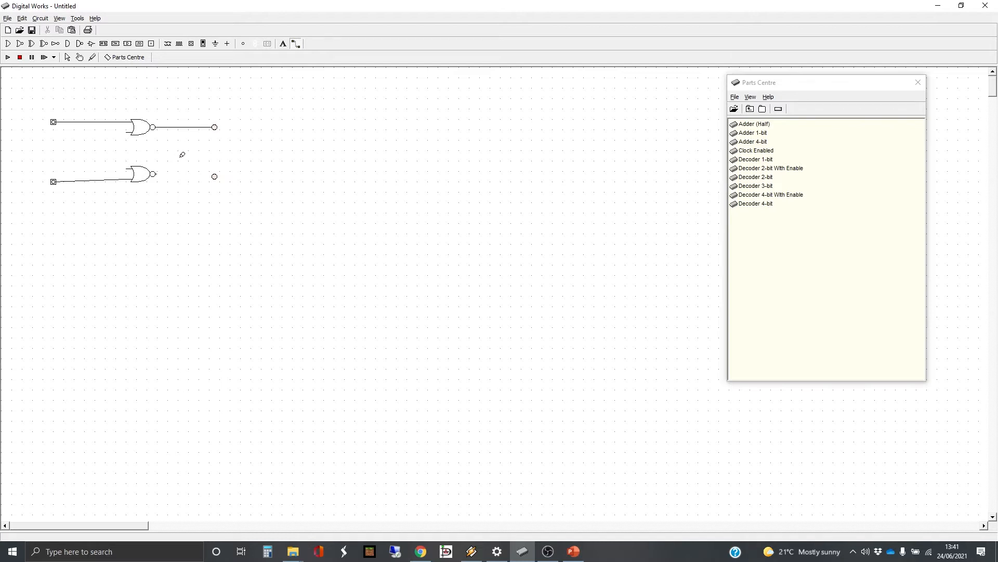
left_click(157, 173)
left_click(215, 175)
left_click(217, 172)
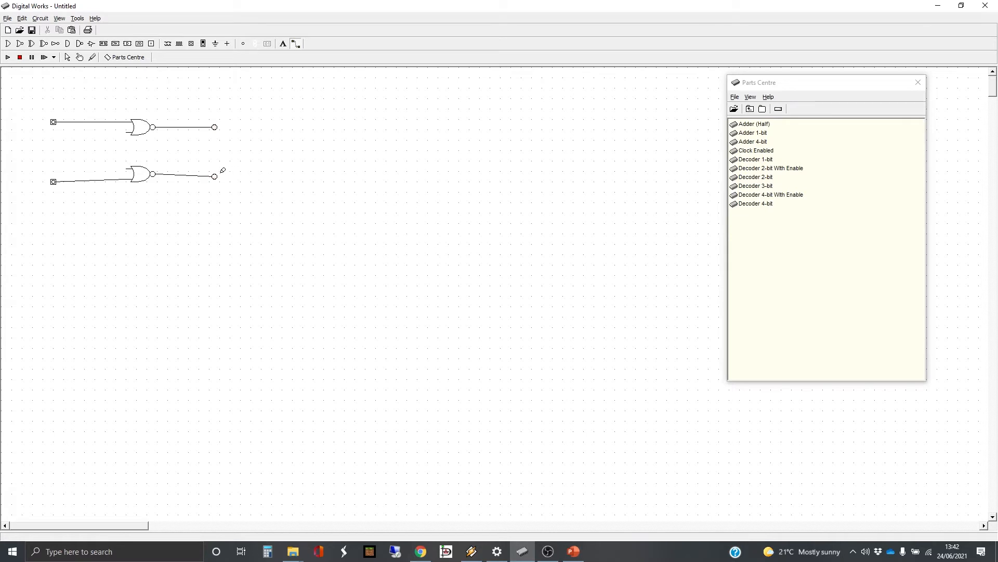
Draw a bent feedback wire from the lower gate's output to the top gate's input
left_click(177, 173)
left_click(175, 157)
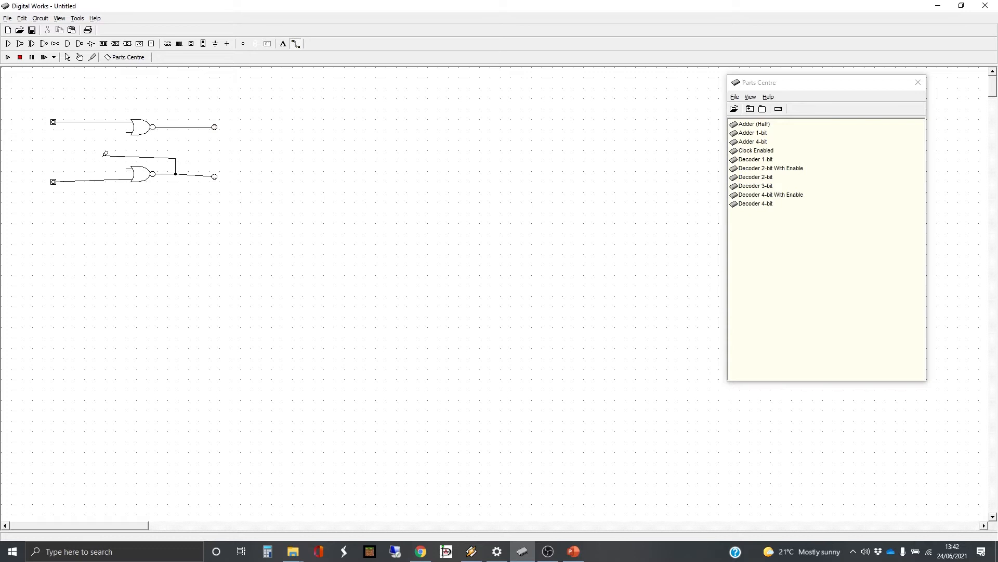
left_click(103, 157)
left_click(103, 133)
left_click(127, 129)
Draw a feedback wire from the top gate's output to the lower gate's input
left_click(168, 127)
left_click(115, 151)
left_click(129, 168)
Run the simulation and toggle the top switch on and off several times
left_click(7, 58)
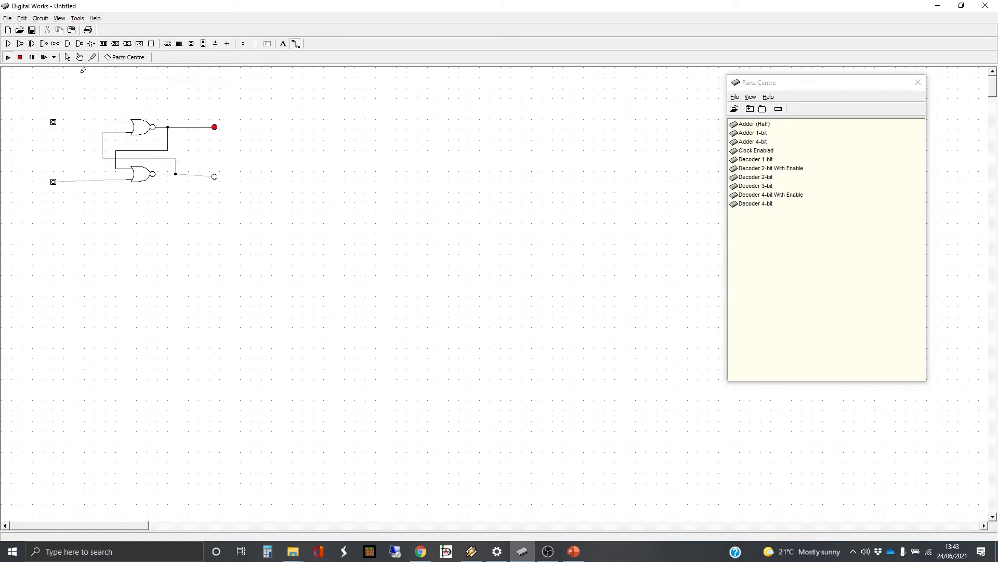
left_click(80, 57)
left_click(54, 123)
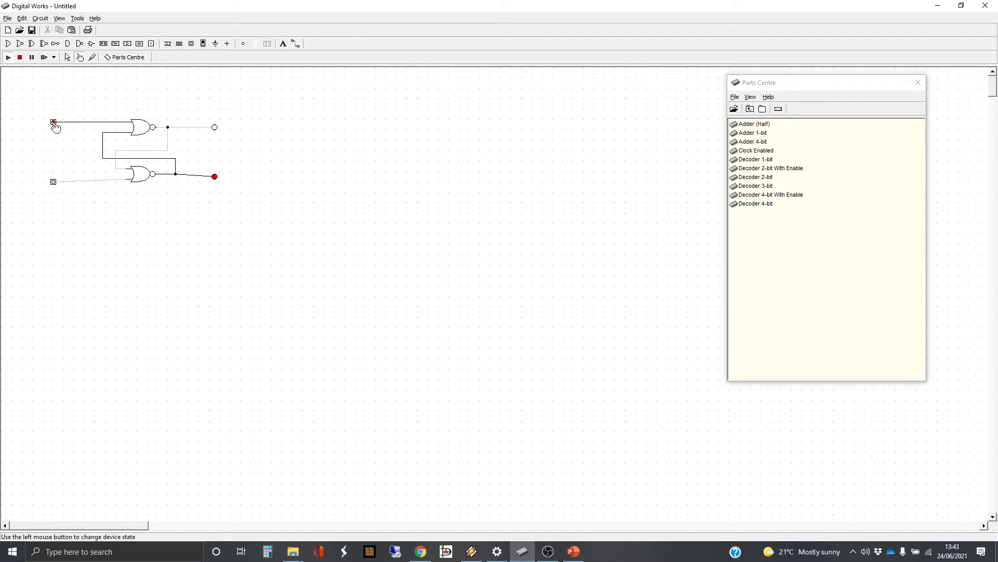
left_click(54, 124)
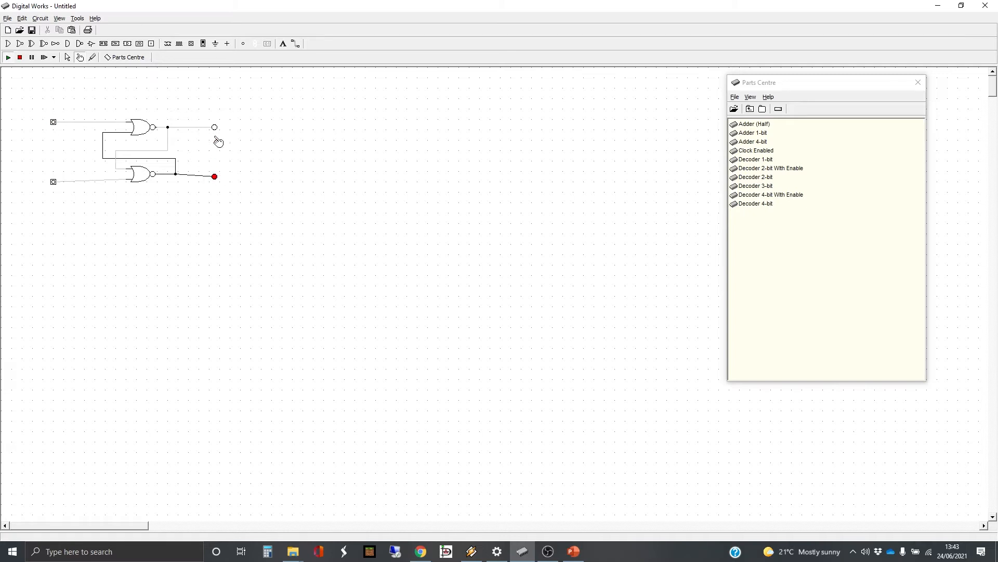
left_click(55, 124)
left_click(54, 124)
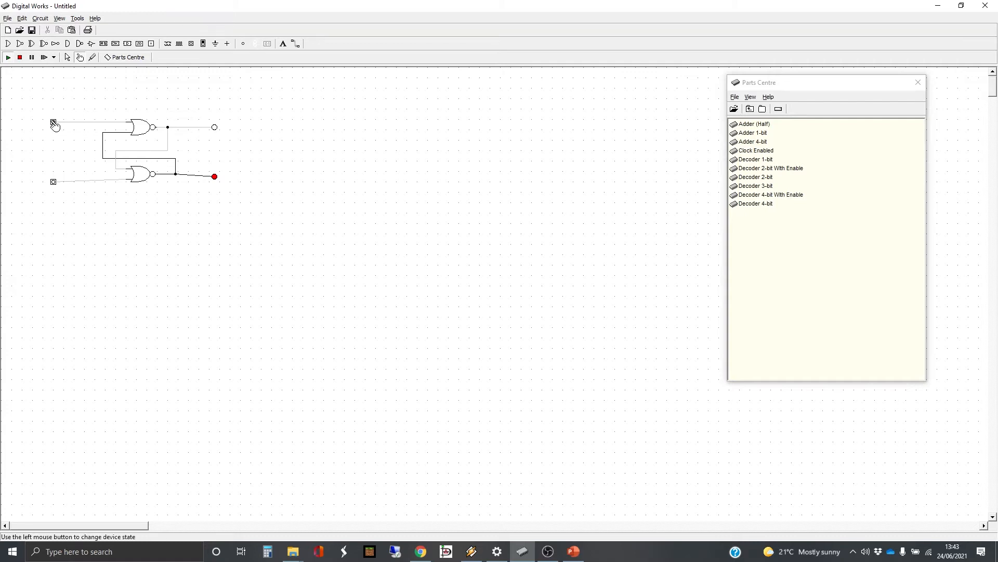
left_click(54, 124)
left_click(54, 123)
Toggle the bottom switch repeatedly, then turn the top switch on to flip the latch
left_click(54, 182)
left_click(54, 182)
left_click(54, 182)
left_click(54, 182)
left_click(55, 182)
left_click(54, 182)
left_click(54, 182)
left_click(54, 182)
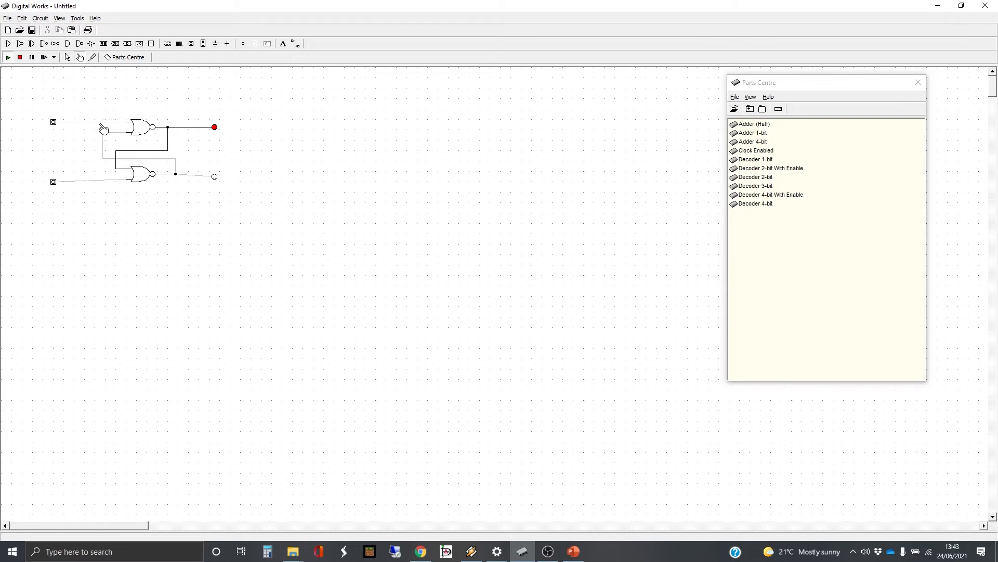
left_click(53, 123)
Turn the top switch off so the latch holds with the lower LED lit
left_click(54, 124)
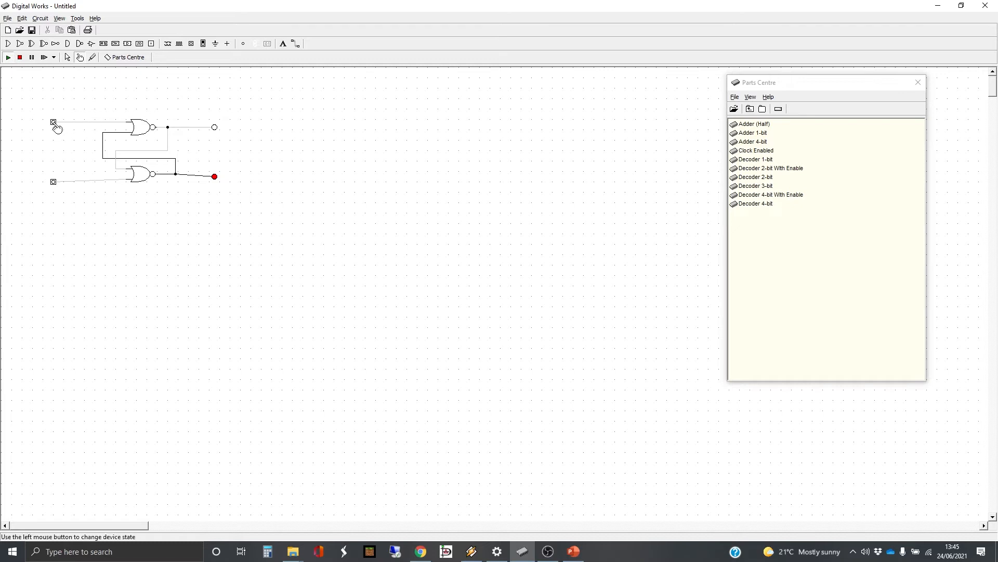
Pulse the top switch, then pulse the bottom switch so the top LED stays lit
left_click(54, 124)
left_click(54, 123)
left_click(54, 183)
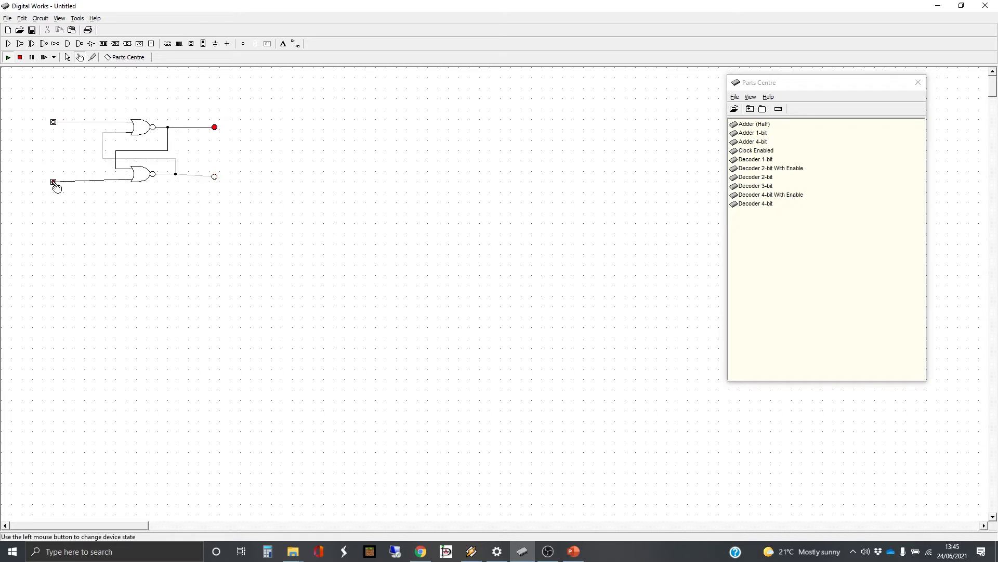
left_click(53, 183)
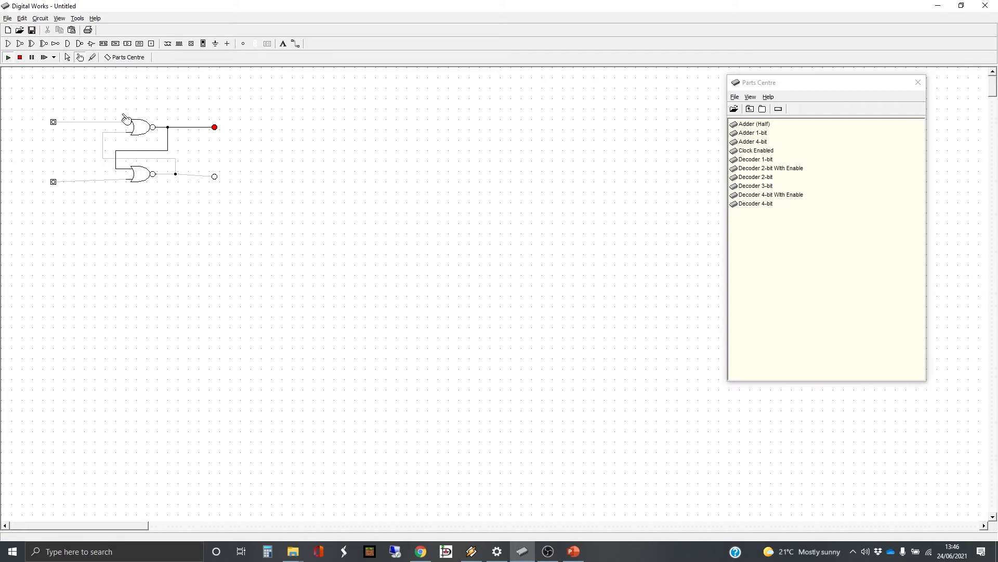
Add text labels R by the upper input and A by the lower input
left_click(285, 45)
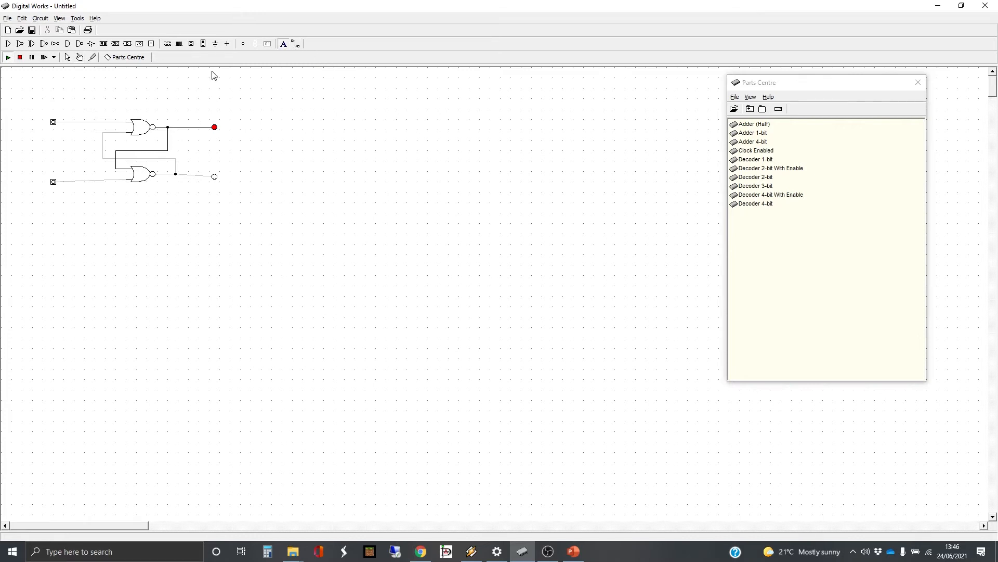
left_click(46, 114)
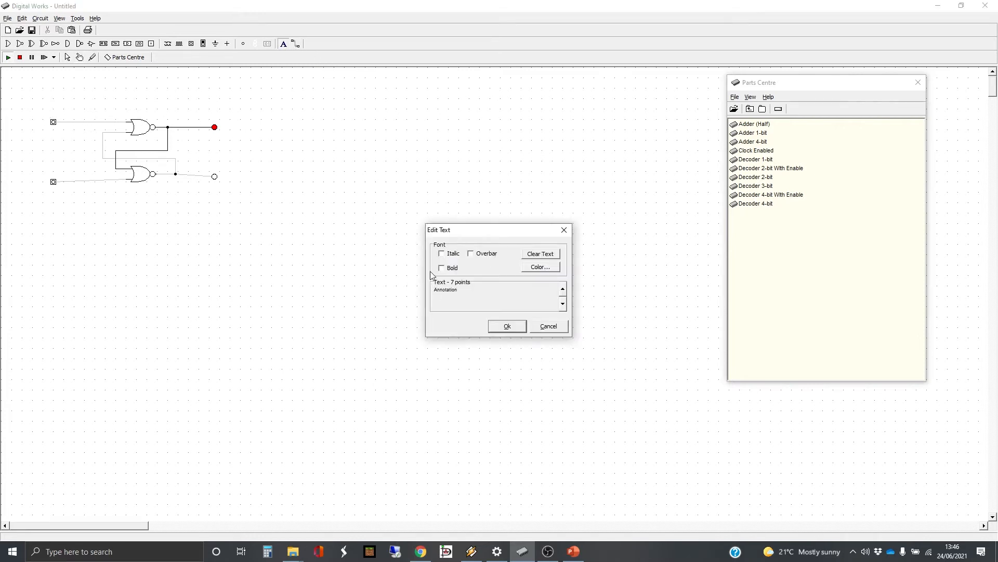
left_click_drag(461, 294, 428, 289)
type("R")
left_click(508, 326)
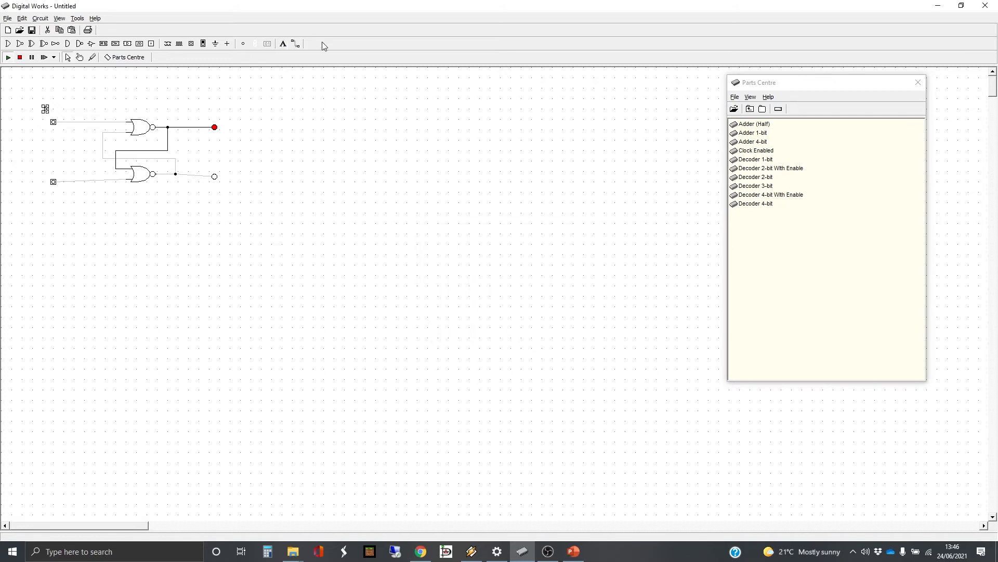
left_click(282, 45)
left_click(43, 188)
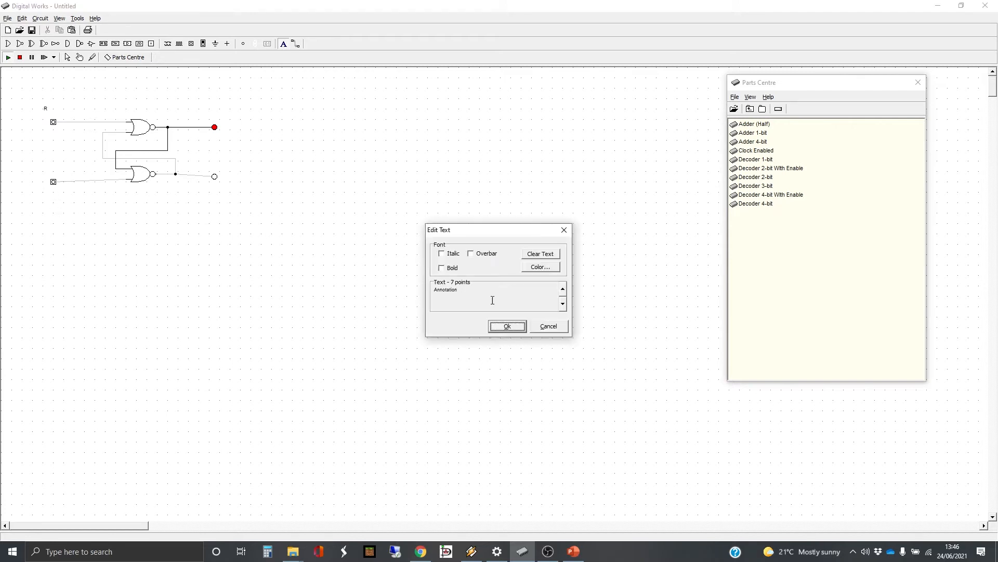
left_click_drag(493, 300, 432, 299)
type("A")
left_click(512, 328)
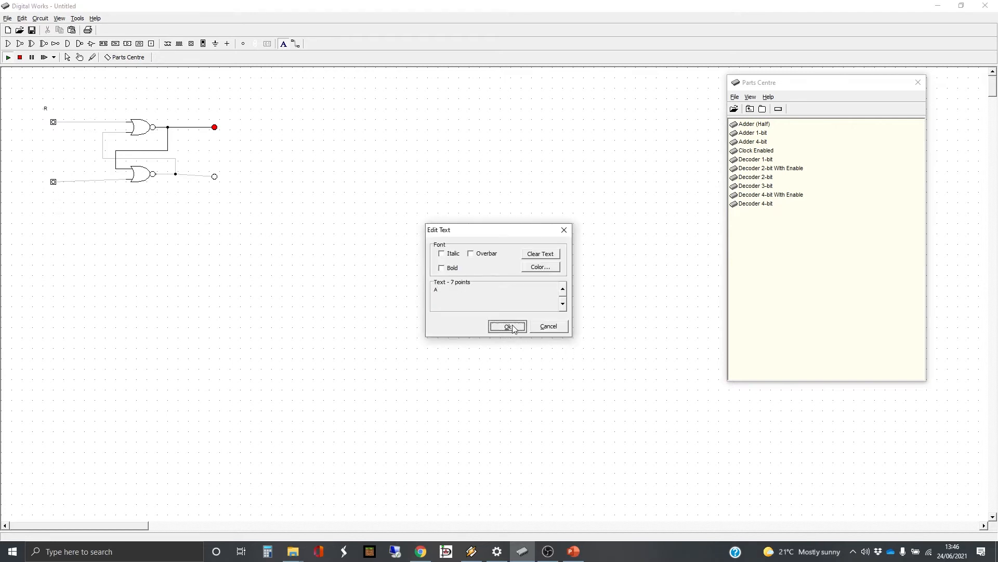
Label the upper output Q and the lower output Q with an overbar
left_click(283, 44)
left_click(235, 132)
left_click_drag(483, 296, 404, 285)
type("Q")
left_click(512, 326)
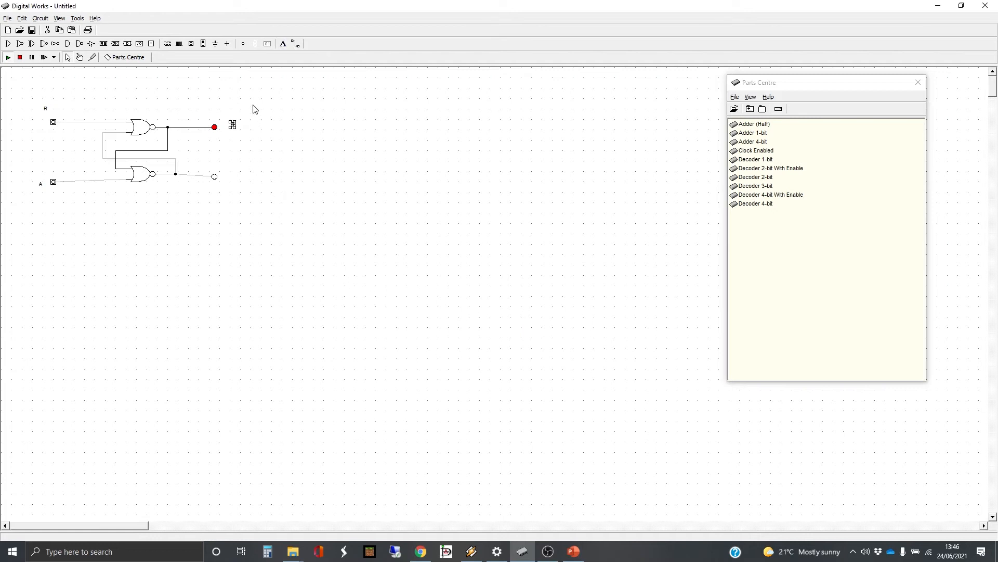
left_click(280, 46)
left_click(234, 178)
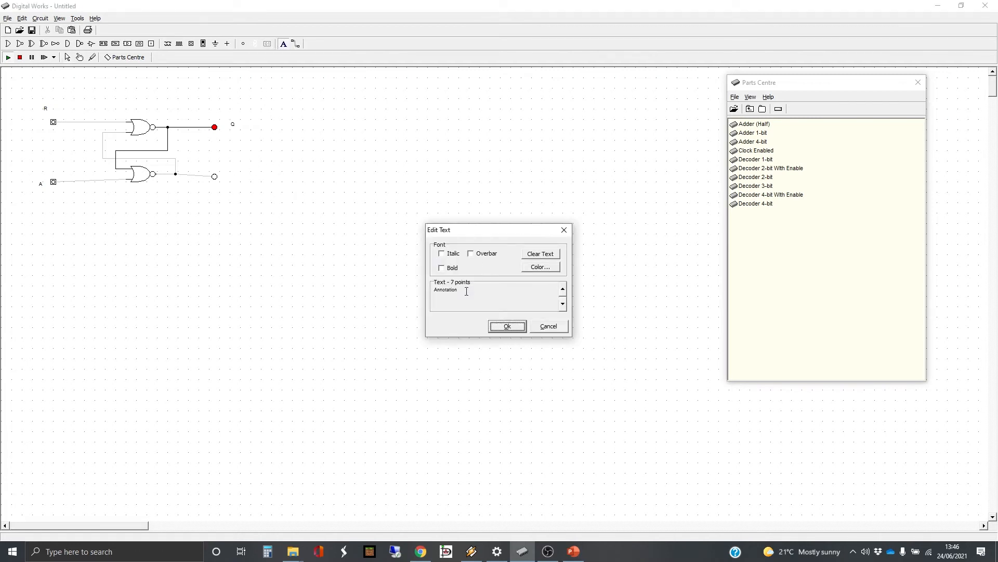
left_click_drag(459, 290, 437, 292)
type("Q")
left_click(472, 254)
left_click(512, 328)
left_click(264, 222)
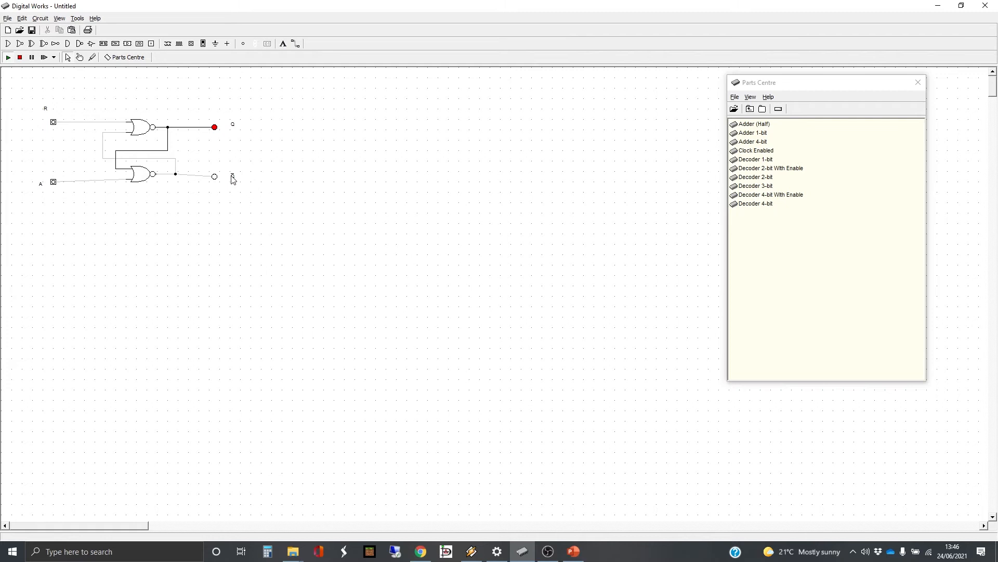
Edit the A annotation to read 's' with its text size raised to 10 points
left_click(40, 184)
right_click(40, 185)
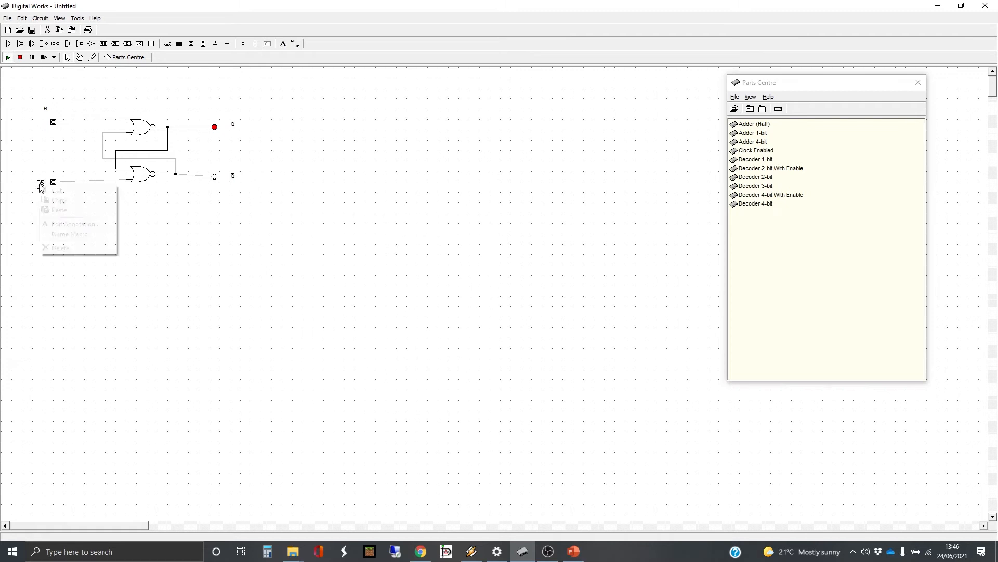
left_click(81, 224)
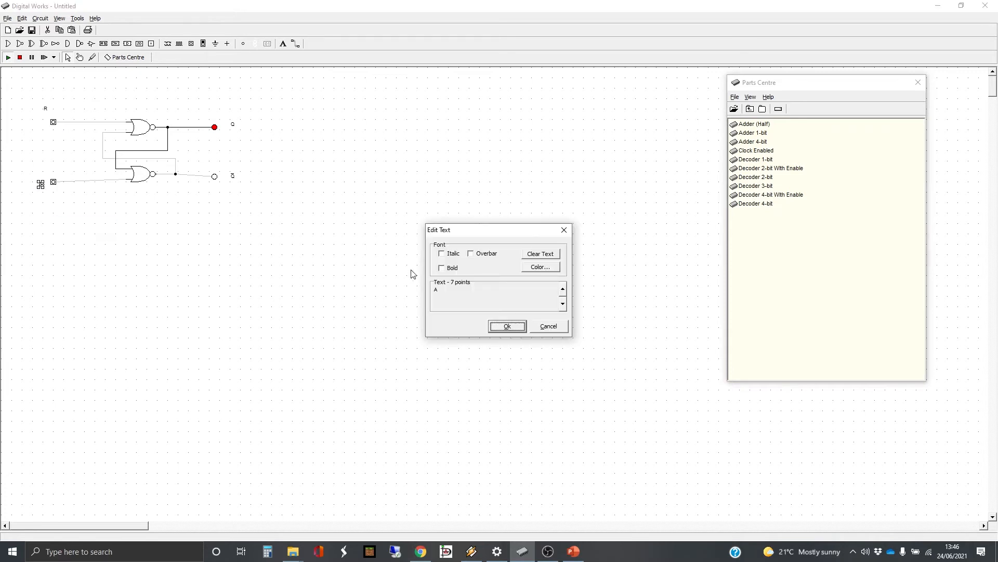
double_click(449, 290)
type("s")
left_click(563, 289)
left_click(563, 288)
left_click(564, 288)
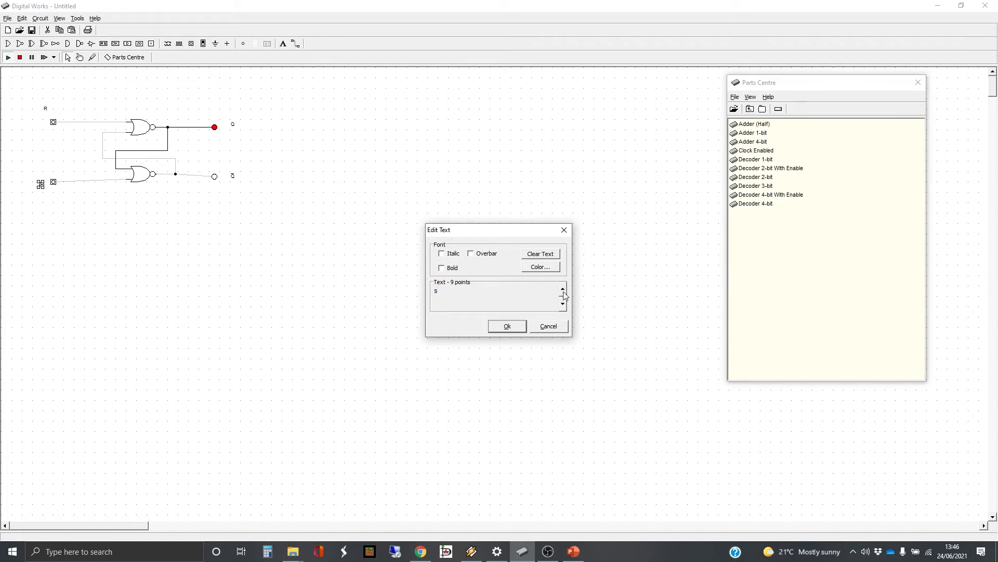
left_click(507, 326)
left_click(73, 207)
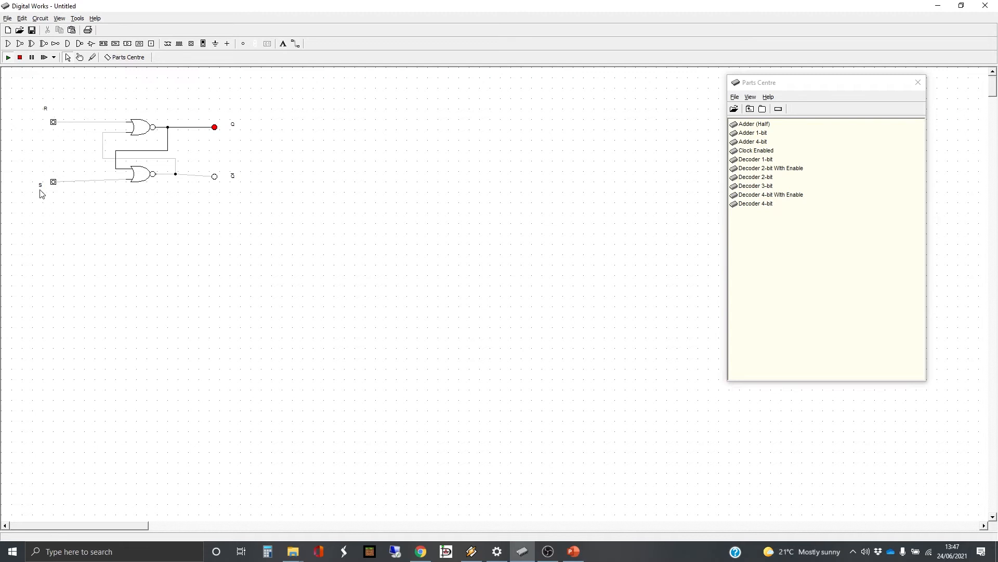
Toggle the S and R switches repeatedly to set and reset the latch, ending with Q lit
left_click(79, 58)
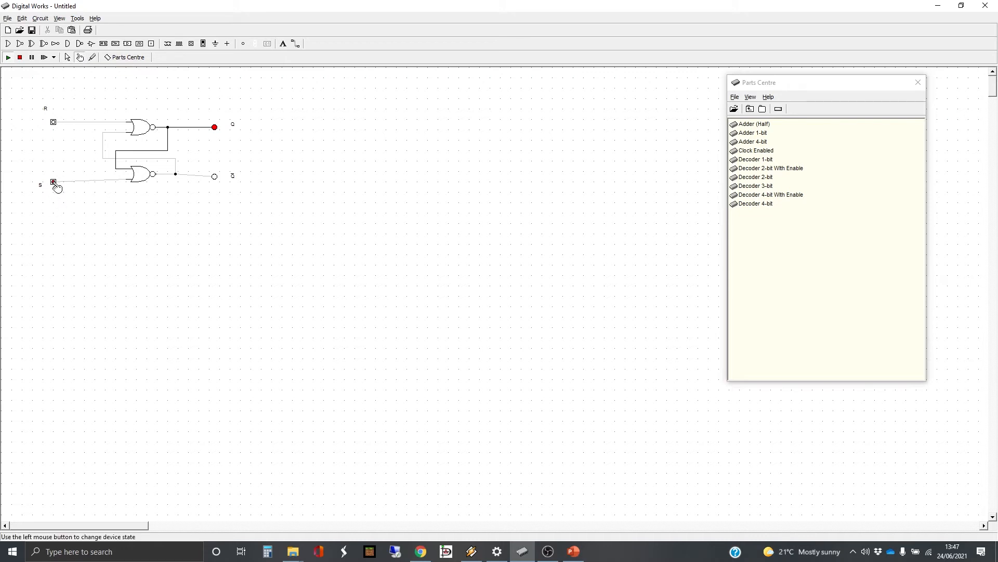
left_click(54, 183)
left_click(54, 123)
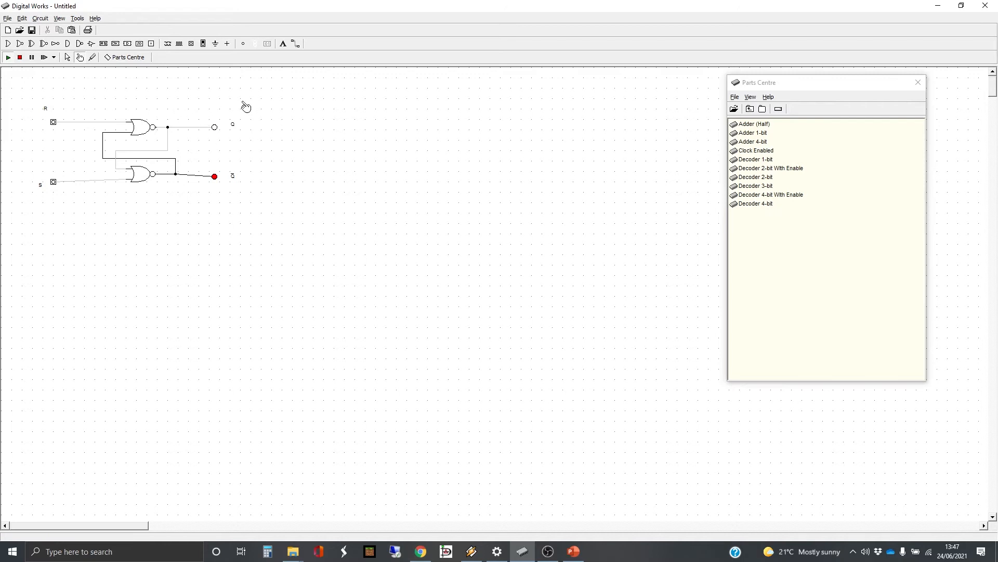
left_click(53, 122)
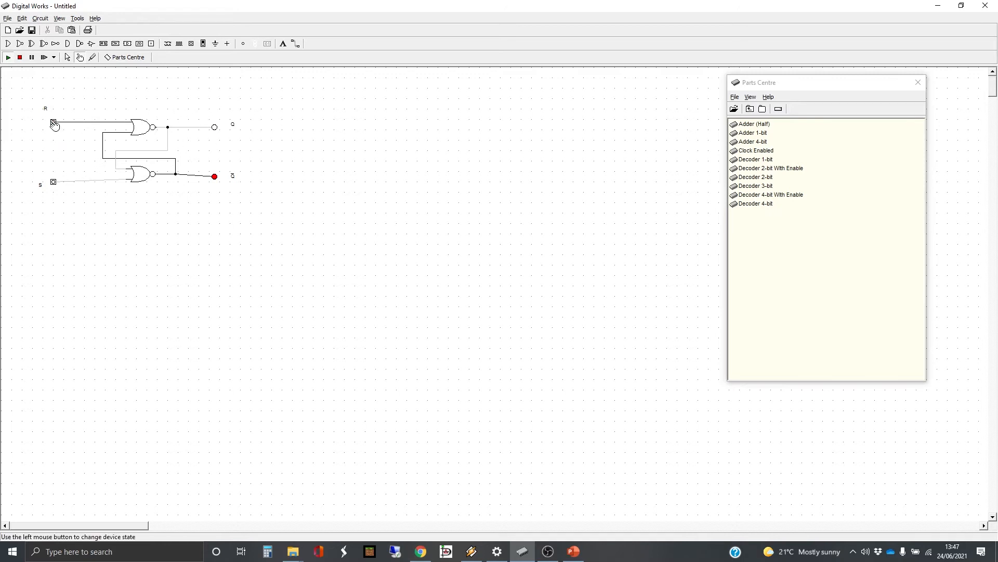
left_click(55, 182)
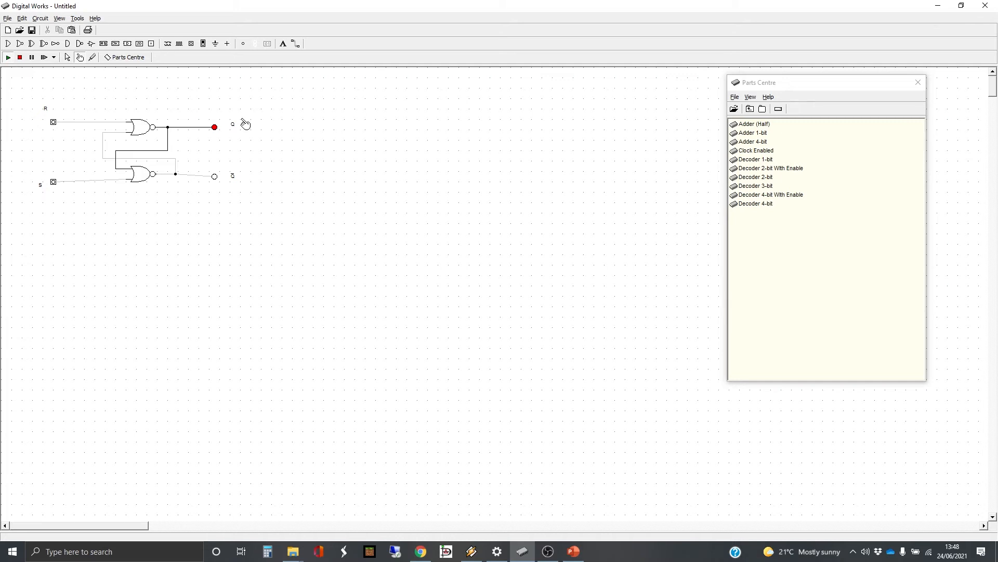
left_click(54, 182)
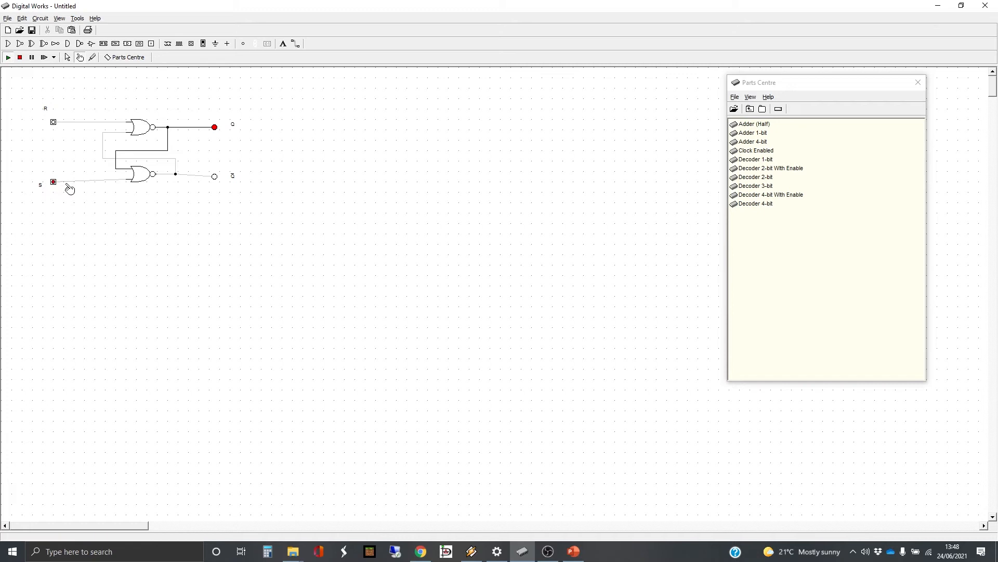
left_click(54, 122)
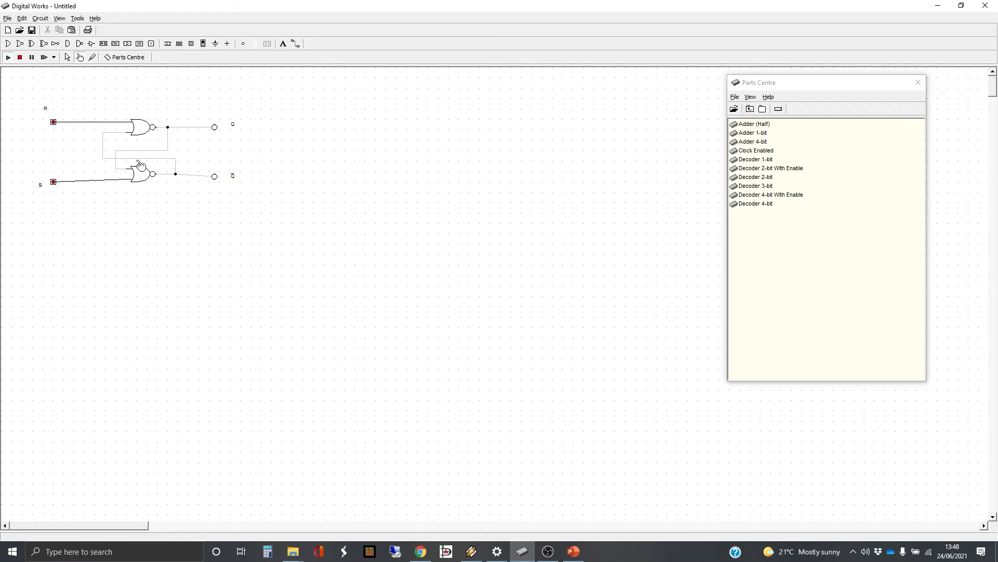
left_click(54, 182)
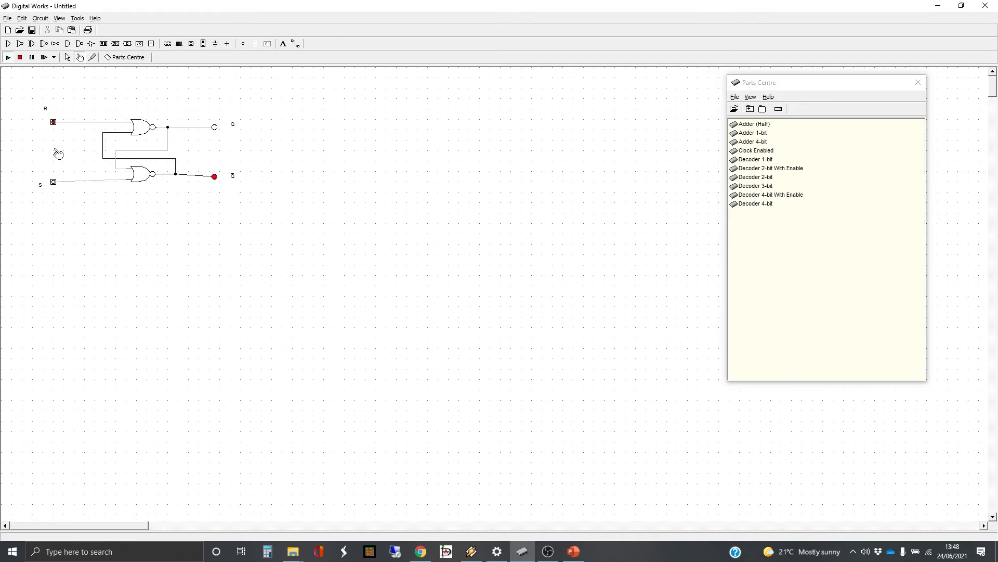
left_click(54, 123)
left_click(53, 183)
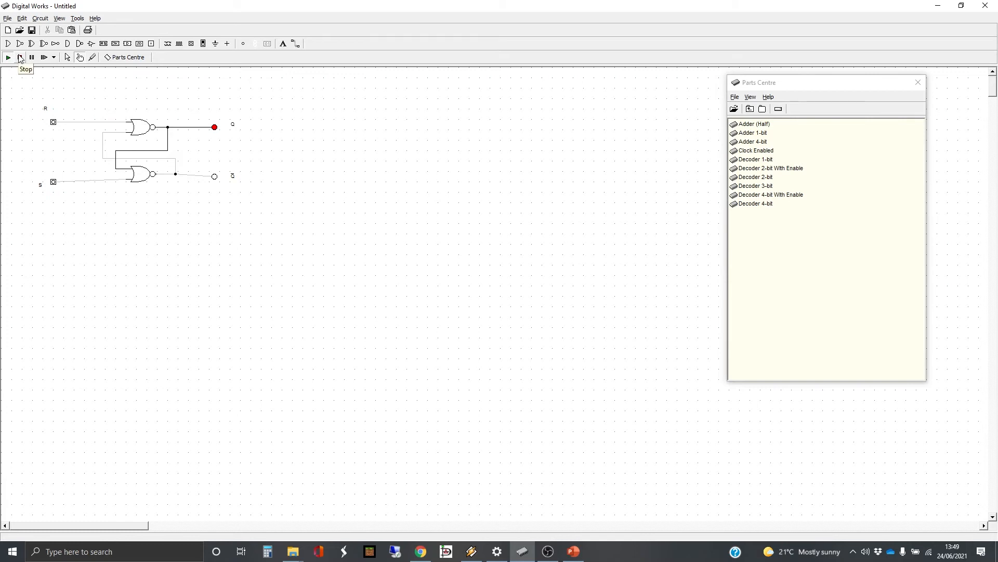
Delete the Q and Q̄ output LEDs along with their labels
left_click(68, 58)
left_click_drag(190, 98, 262, 200)
key("Delete")
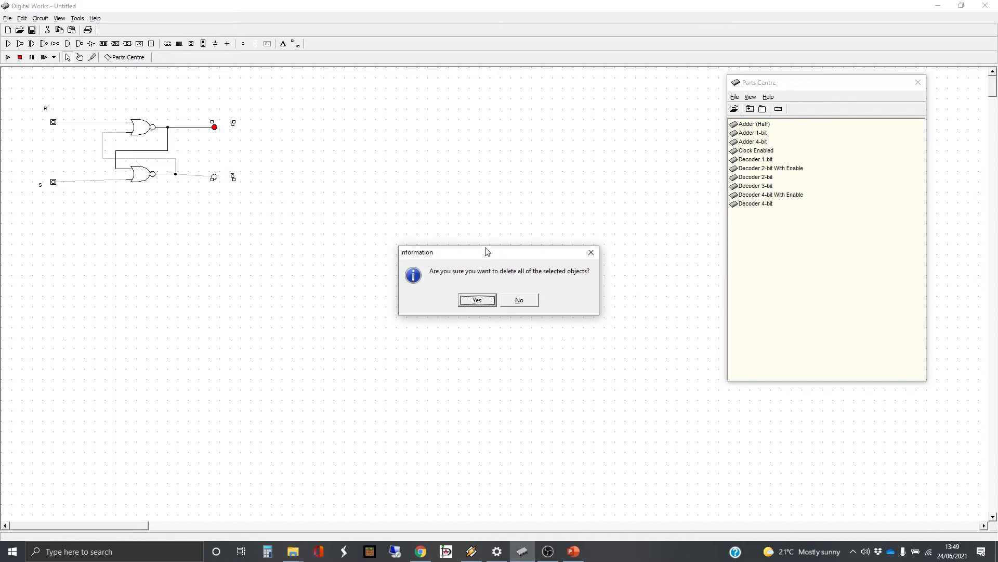
left_click(472, 302)
Delete the R and S input switches along with their labels
left_click_drag(25, 97, 83, 224)
key("Delete")
left_click(485, 302)
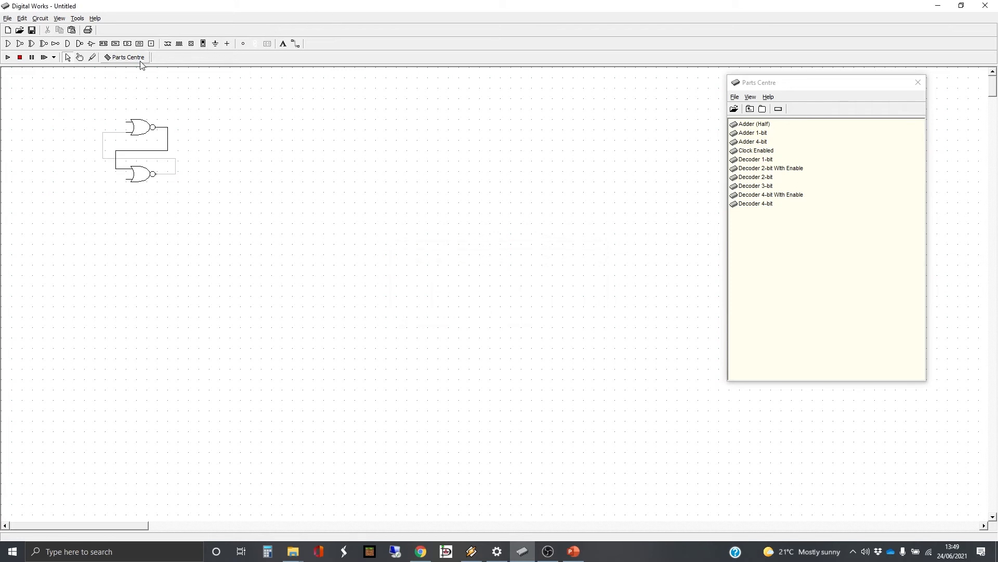
left_click(152, 44)
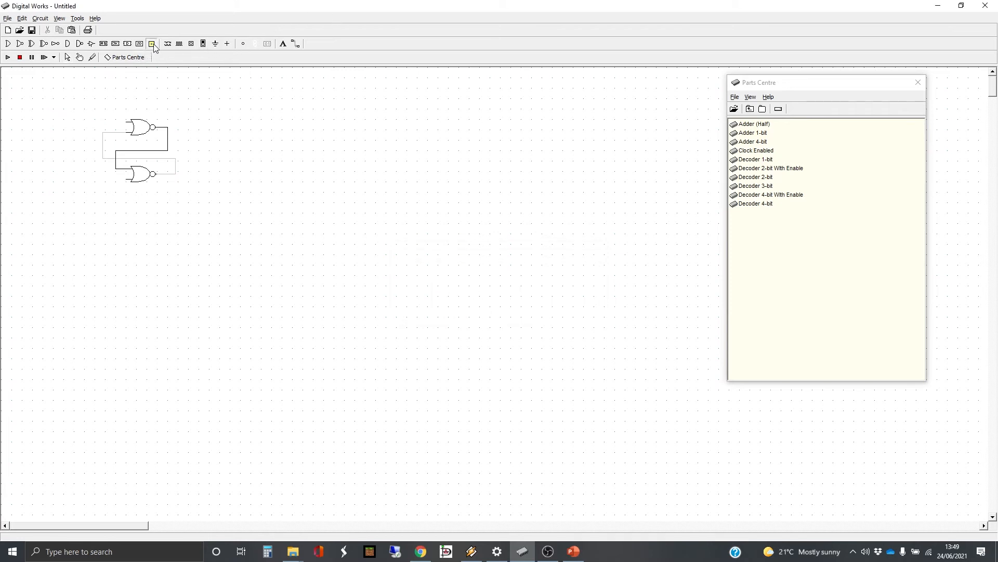
Place connection terminals left of the upper and lower gates and right of the upper gate
left_click(73, 125)
left_click(74, 179)
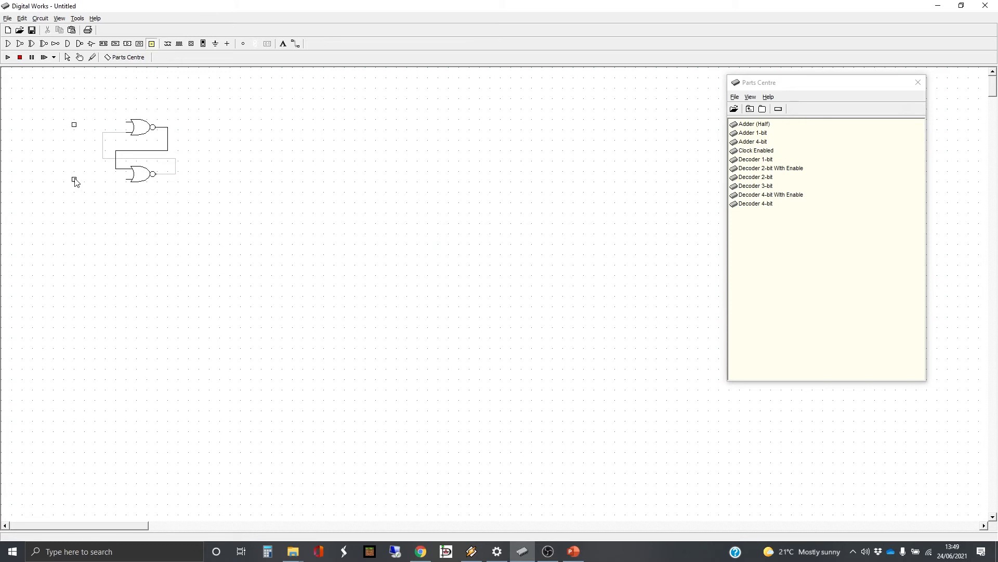
left_click(216, 125)
Wire the left terminals to both gate inputs and both gate outputs to the right terminals
left_click(295, 44)
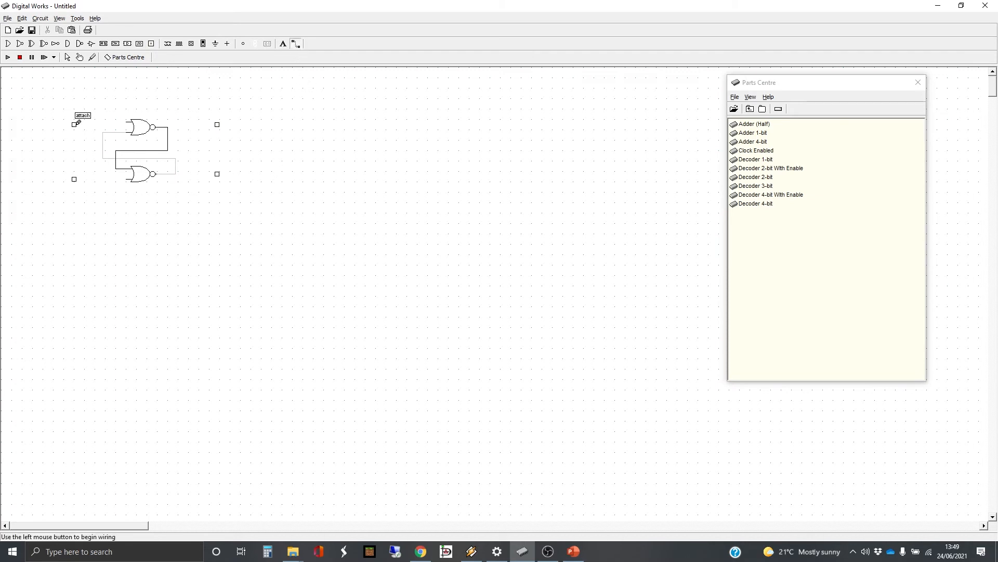
left_click_drag(75, 124, 123, 123)
left_click_drag(74, 179, 127, 179)
left_click_drag(168, 126, 218, 124)
left_click(218, 124)
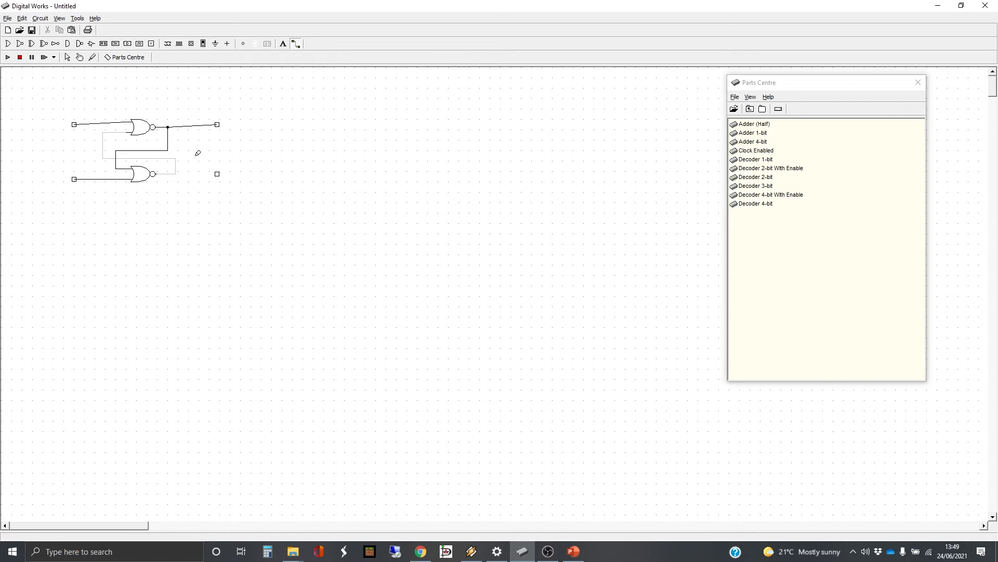
left_click_drag(173, 174, 217, 174)
left_click(218, 173)
left_click(78, 19)
In the Template Editor, delete the 4-Bit Adder's labels and pins
left_click(89, 38)
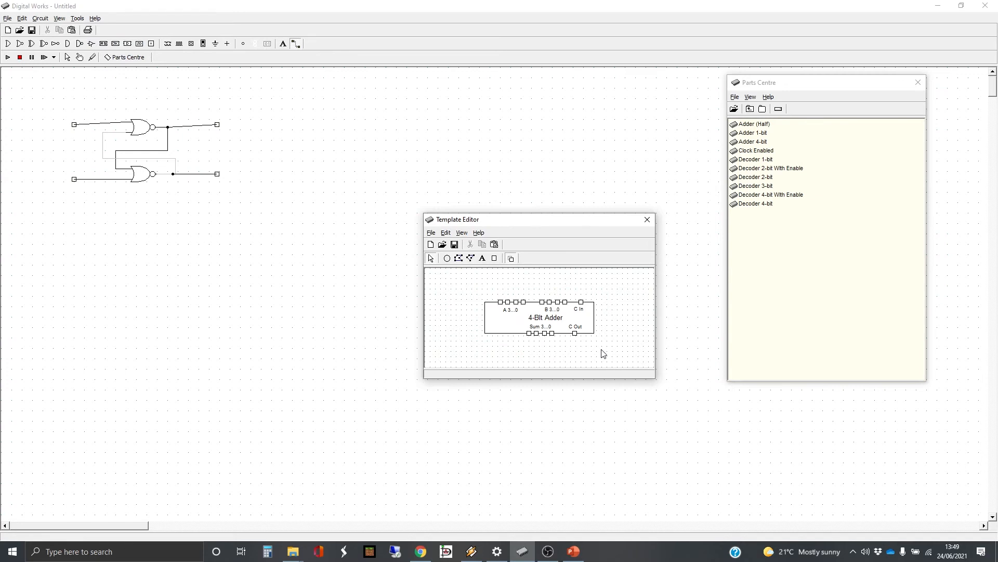
left_click_drag(588, 348, 495, 282)
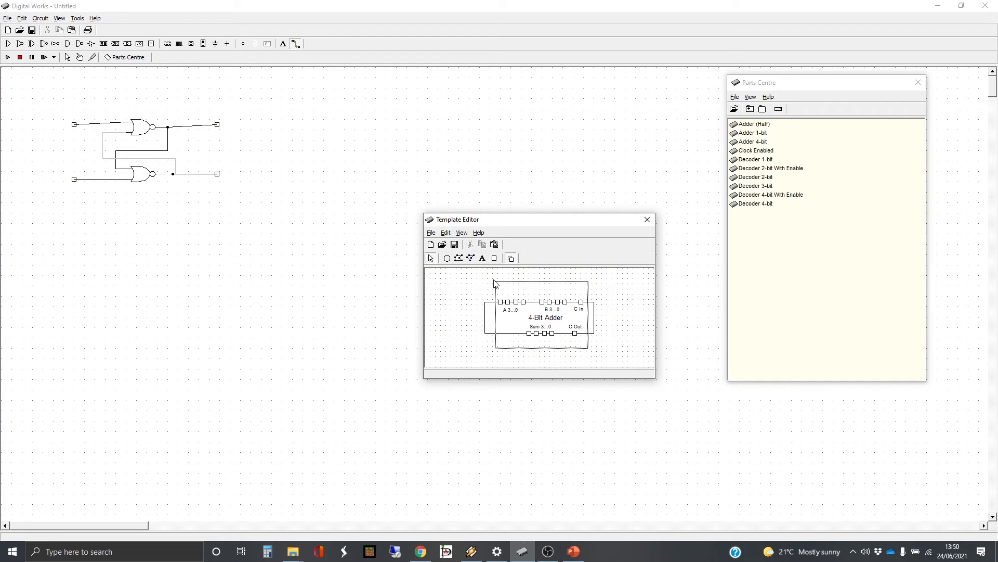
left_click_drag(495, 282, 495, 283)
key("Delete")
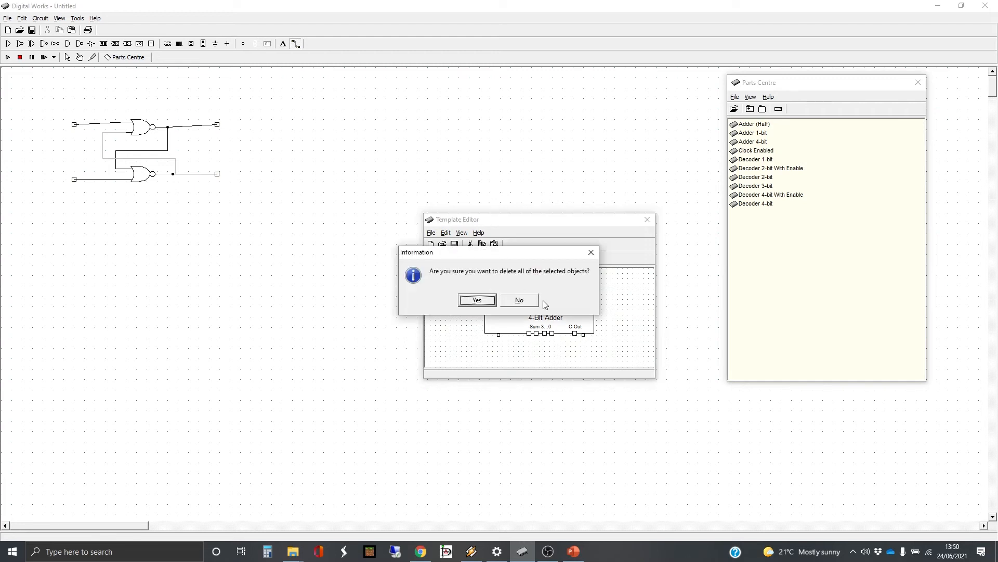
left_click(476, 302)
Shrink the remaining rectangle to a small square and add pins to its edges
left_click(594, 312)
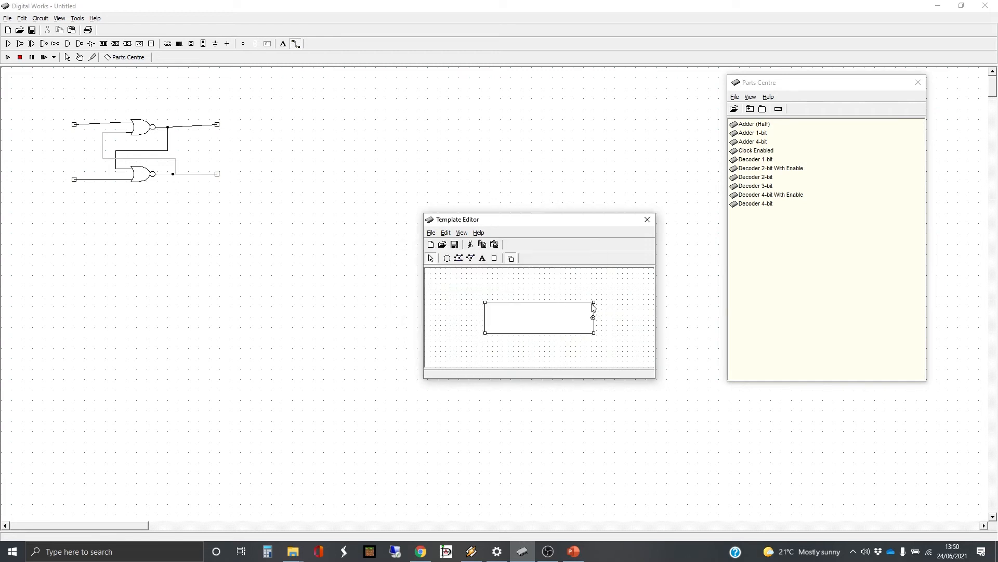
left_click_drag(593, 301, 518, 304)
left_click(495, 259)
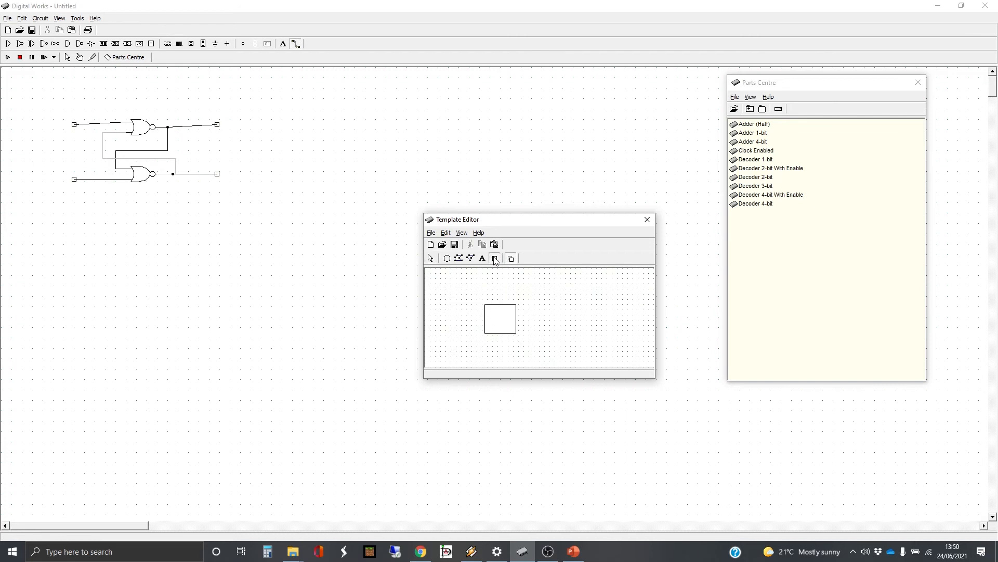
left_click(493, 305)
Label the box 'SR Latch' and widen it to fit the text
left_click(482, 258)
left_click(499, 321)
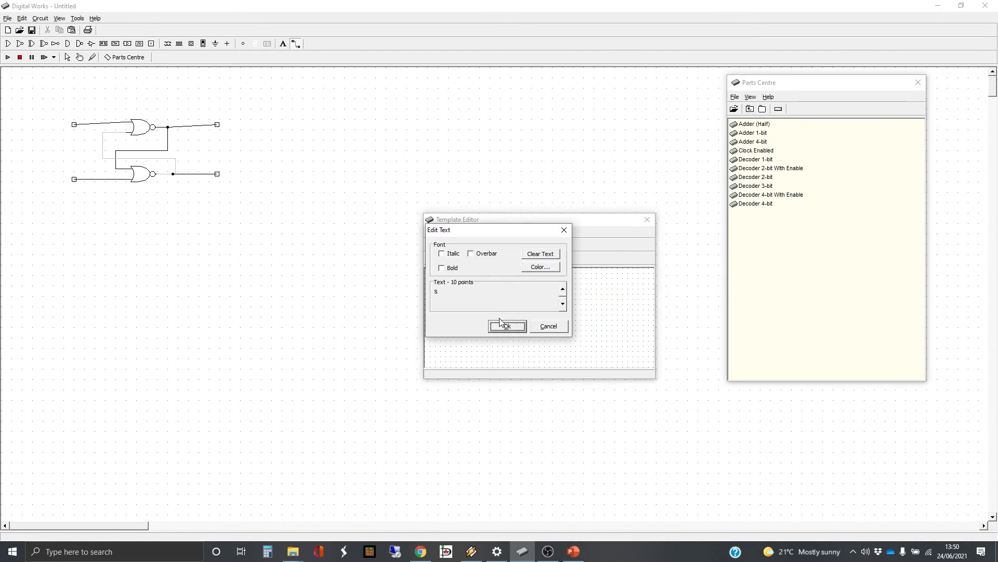
left_click_drag(461, 296, 414, 290)
key("Return")
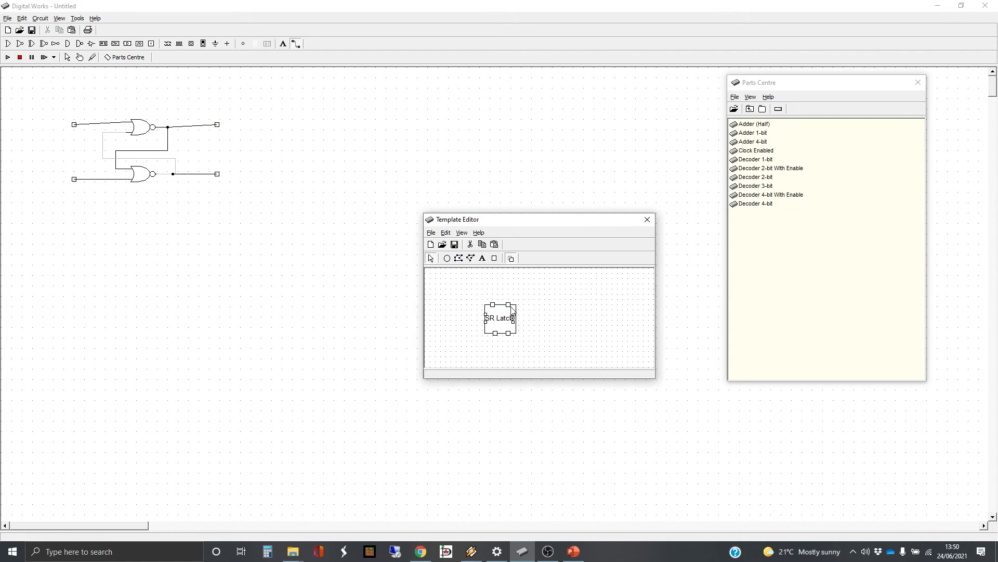
mouse_move(516, 300)
left_mouse_down()
mouse_move(531, 301)
mouse_move(524, 304)
left_mouse_up()
Nudge the SR Latch text and the top and bottom pin pairs right to centre them
left_click(510, 320)
key("Right")
key("Right")
key("Right")
key("Right")
key("Right")
key("Right")
key("Right")
key("Right")
key("Right")
left_click_drag(482, 288, 525, 324)
key("Right")
key("Right")
key("Right")
key("Right")
key("Right")
key("Right")
key("Right")
key("Right")
left_click_drag(527, 357, 485, 326)
key("Right")
key("Right")
key("Right")
key("Right")
key("Right")
key("Right")
key("Right")
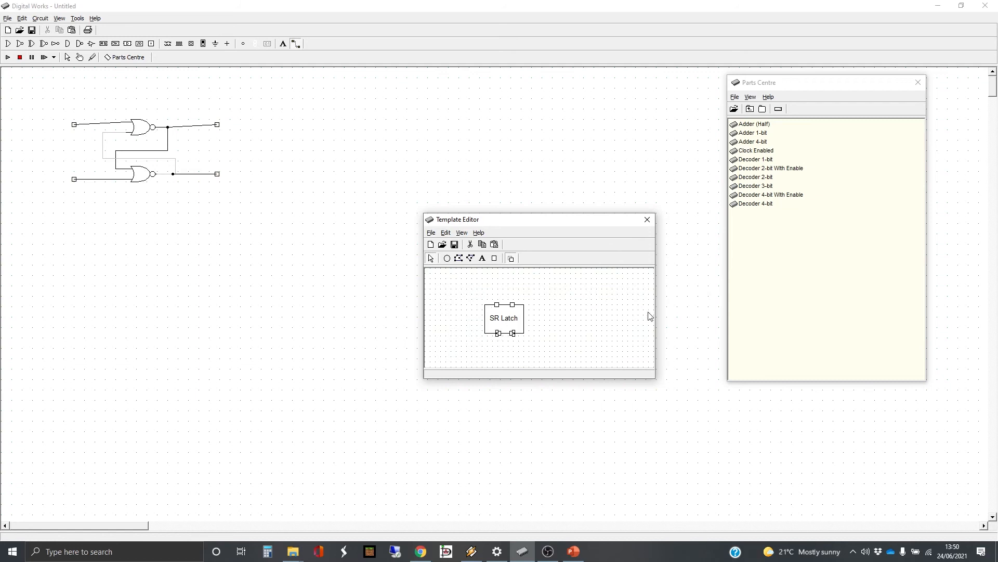
Add an 'S' pin label, one point smaller than the title
left_click(570, 310)
left_click(483, 258)
left_click(497, 315)
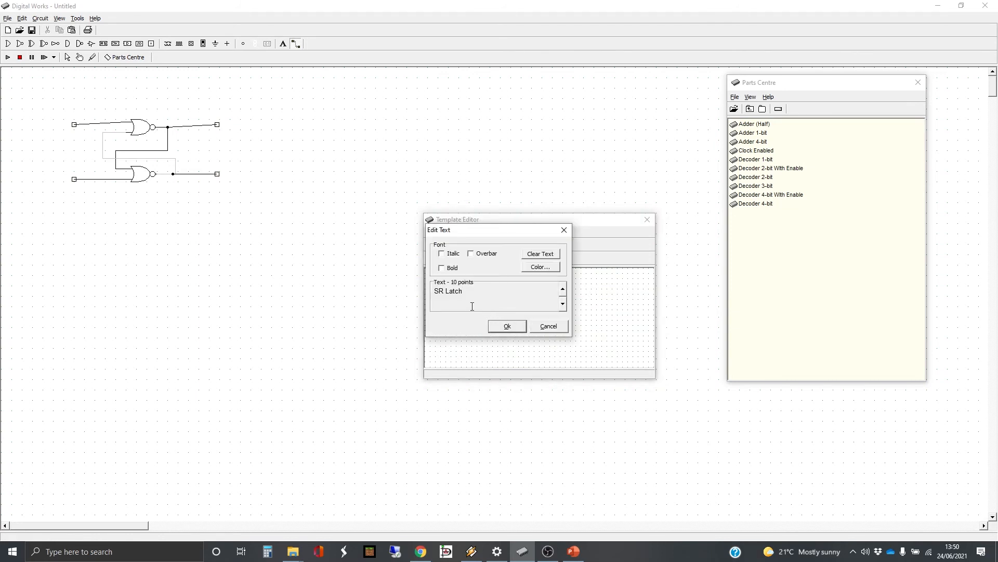
left_click_drag(466, 295, 433, 301)
type("S")
left_click(563, 304)
left_click(524, 325)
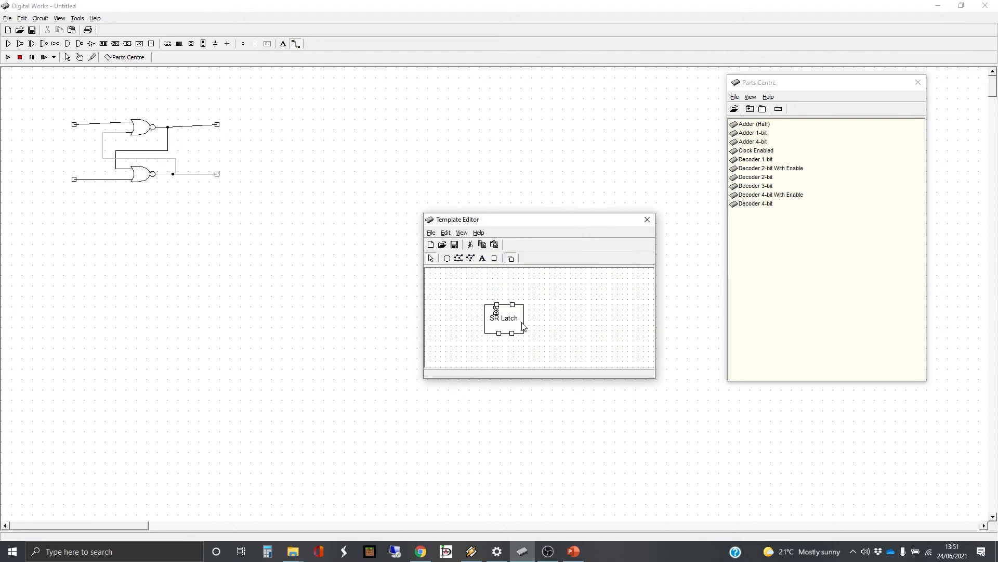
Add 'R' and 'Q' labels to the symbol's pins
left_click(483, 257)
left_click(511, 311)
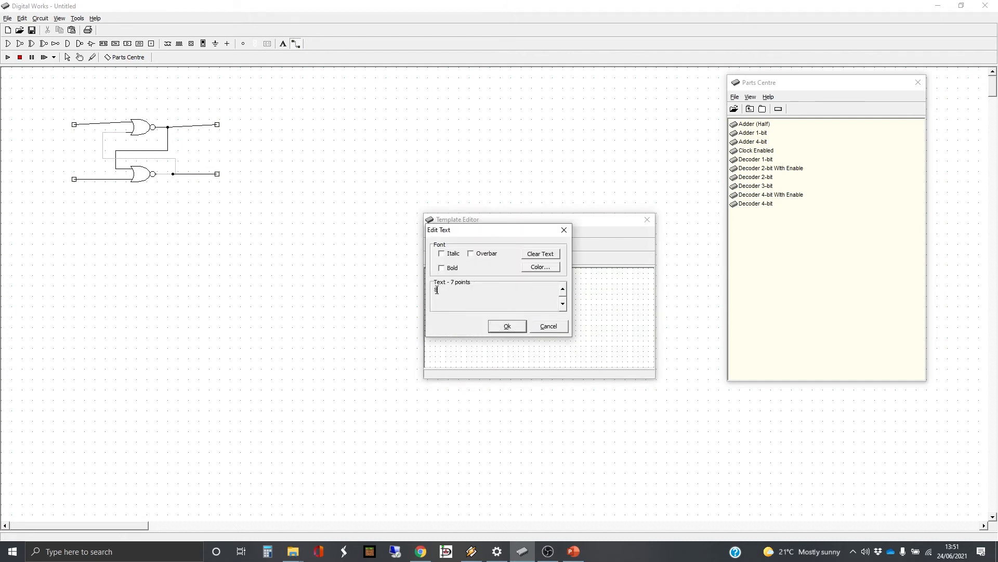
type("R")
left_click(512, 325)
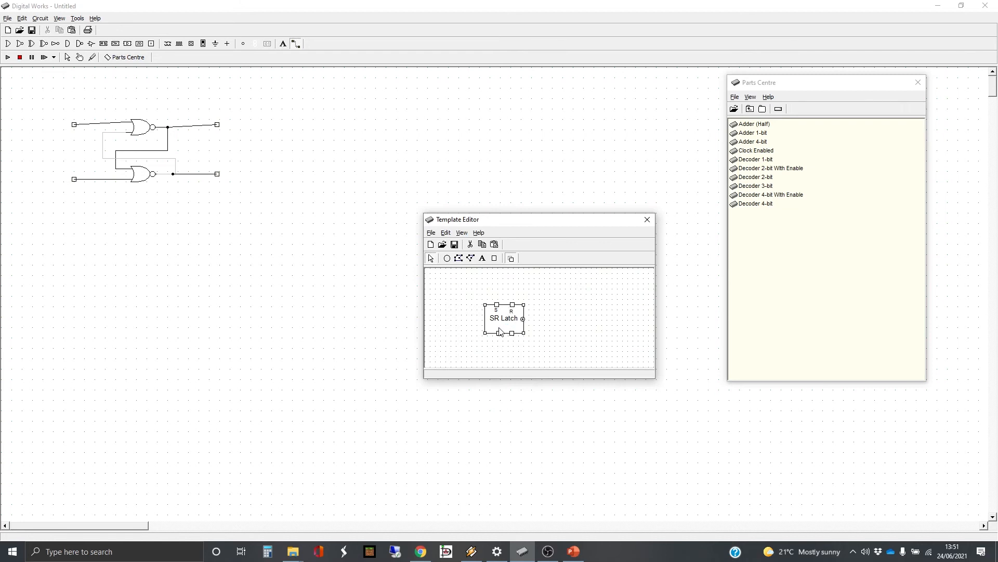
left_click(483, 258)
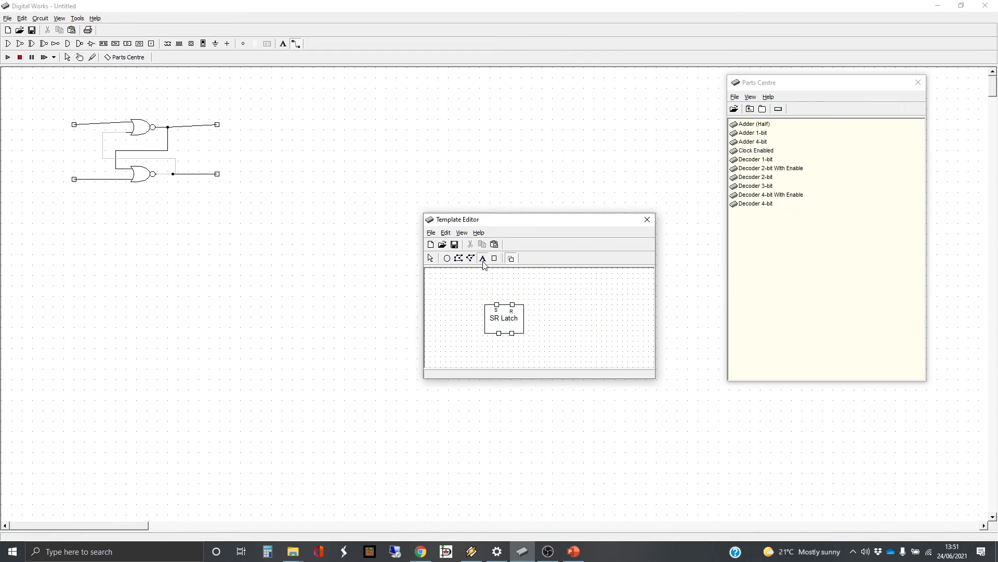
left_click(498, 332)
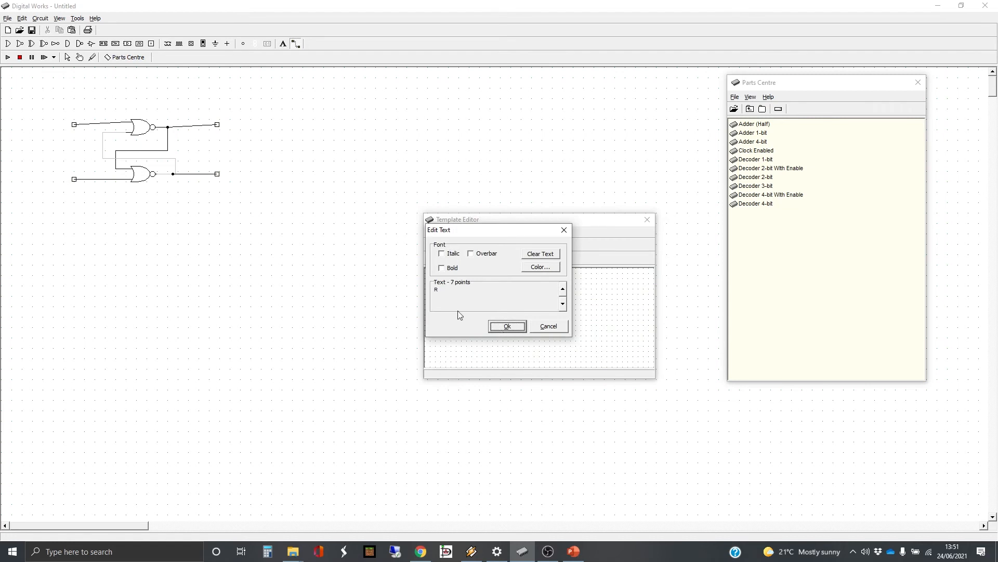
type("Q")
left_click(507, 326)
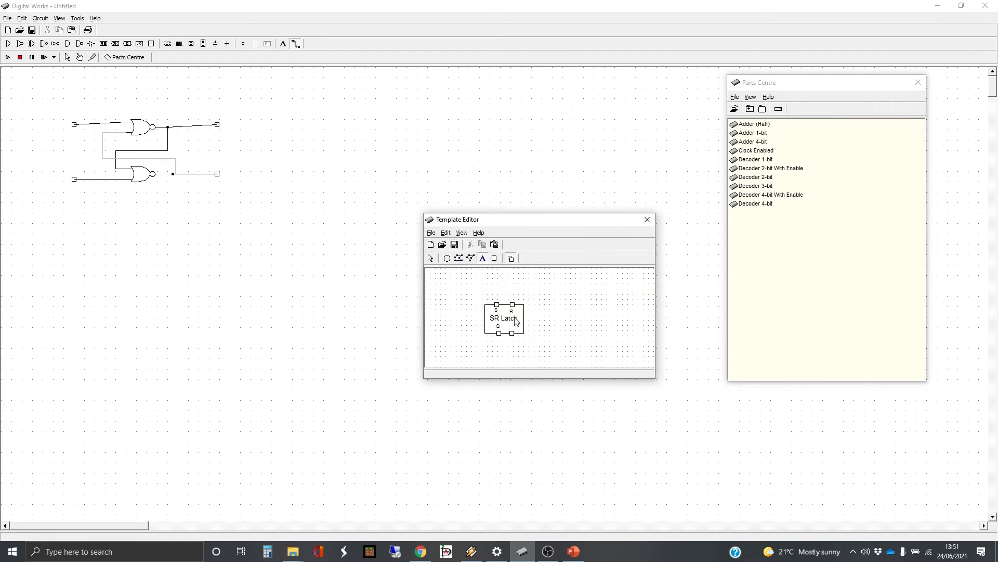
Add a Q-bar label by applying an overbar to a Q
double_click(512, 328)
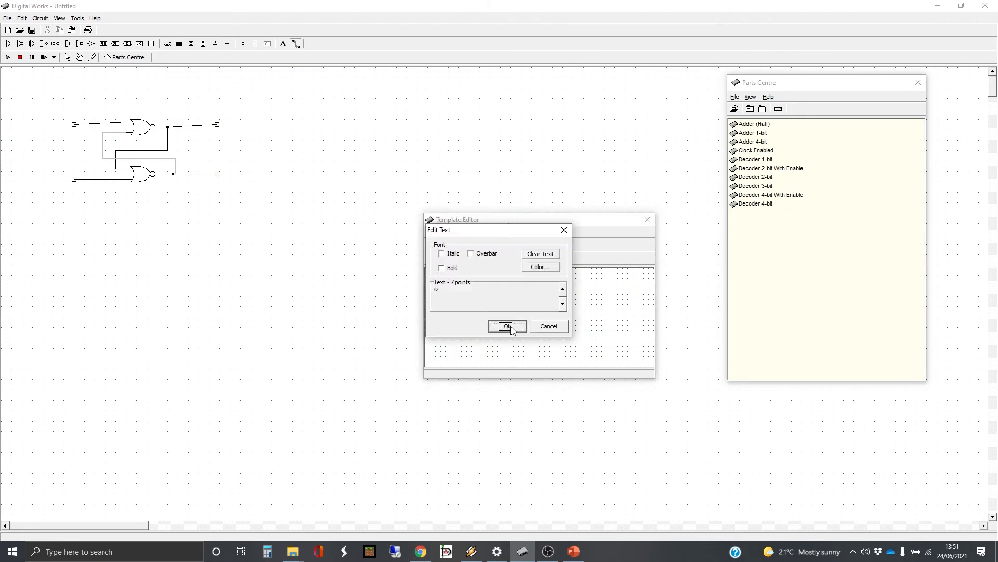
double_click(459, 294)
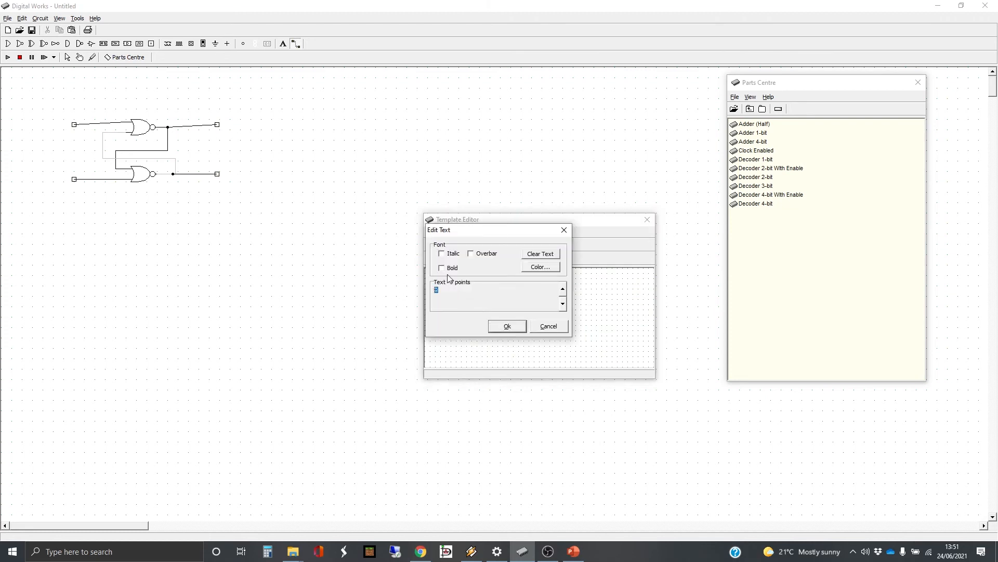
left_click(471, 253)
left_click(507, 326)
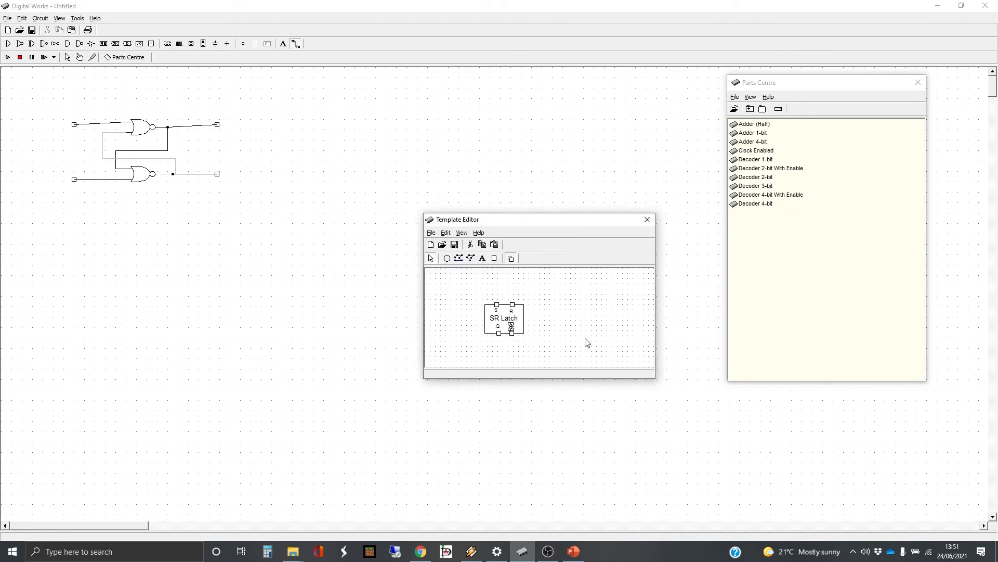
Check the Q-bar, Q, R and S labels, then close the template
left_click(512, 326)
left_click(540, 336)
left_click(511, 327)
left_click(523, 348)
left_click(497, 326)
left_click(512, 328)
left_click(531, 322)
left_click(513, 312)
left_click(498, 315)
left_click(497, 313)
left_click(496, 313)
left_click(560, 316)
left_click(647, 219)
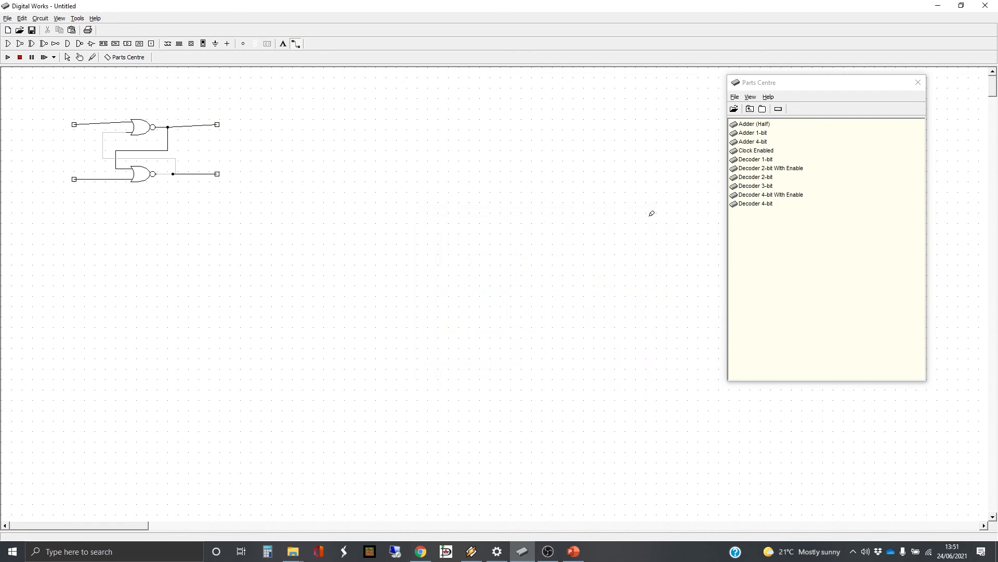
left_click(68, 57)
Associate the upper-left input terminal with the R pin and the lower-left with the S pin
left_click(72, 125)
right_click(74, 124)
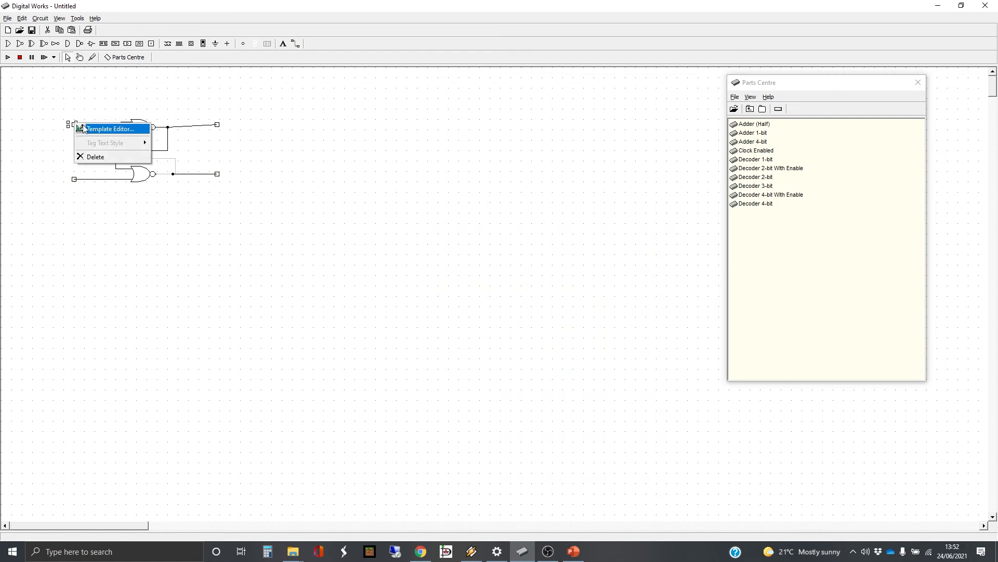
left_click(94, 130)
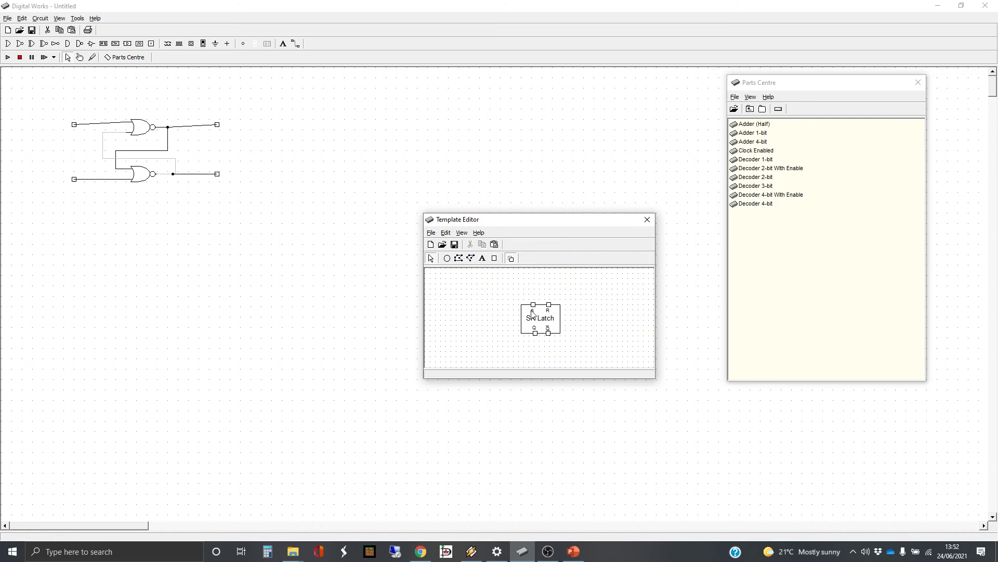
left_click(550, 306)
right_click(552, 309)
left_click(582, 342)
left_click(647, 219)
left_click(74, 179)
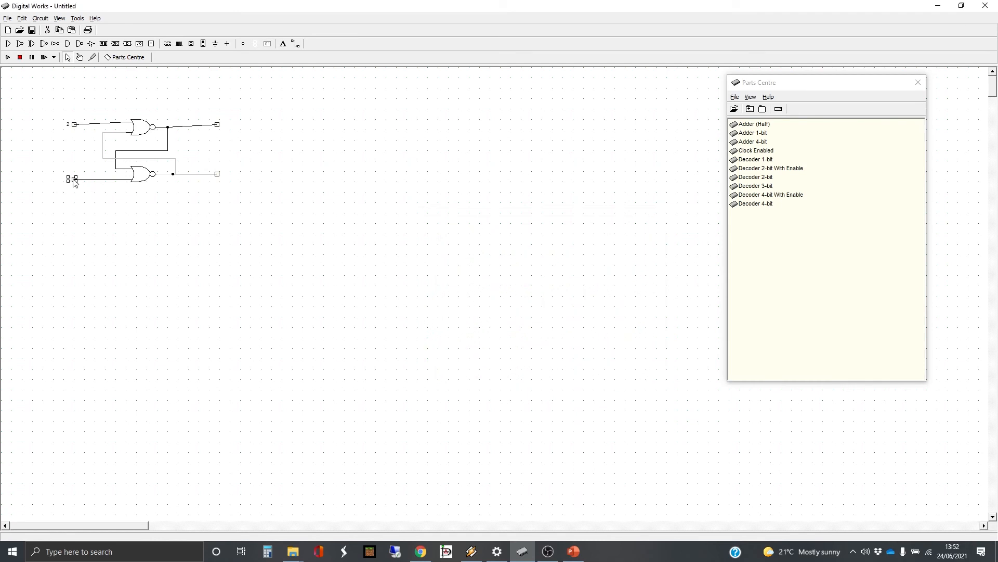
right_click(74, 181)
left_click(99, 186)
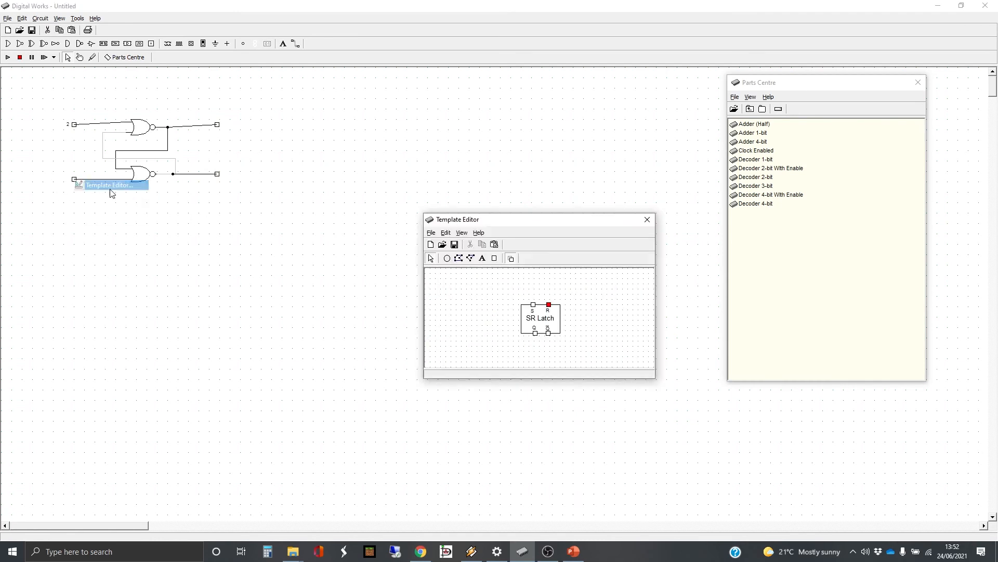
left_click(534, 311)
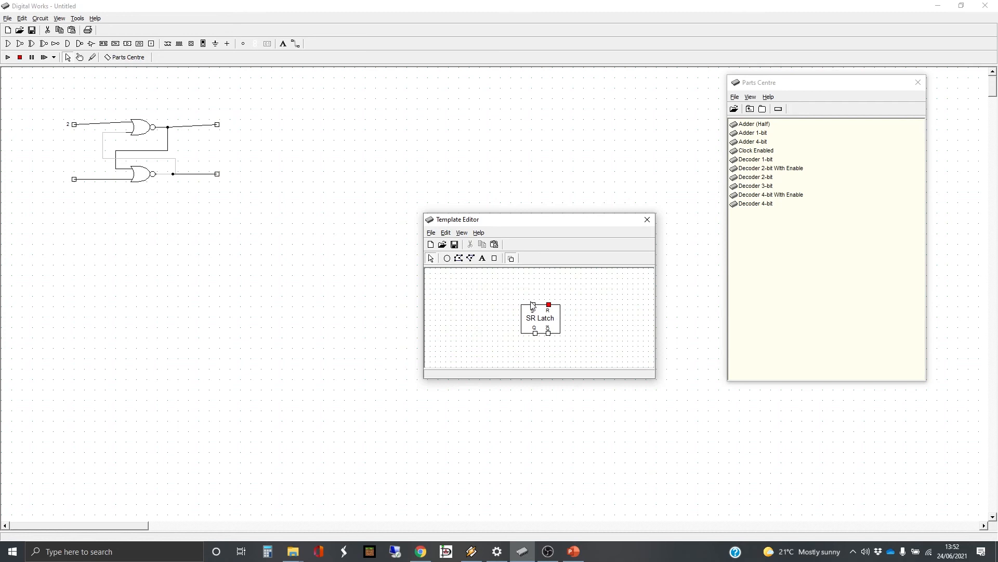
right_click(534, 307)
left_click(535, 310)
left_click(533, 306)
right_click(533, 308)
left_click(570, 343)
left_click(647, 220)
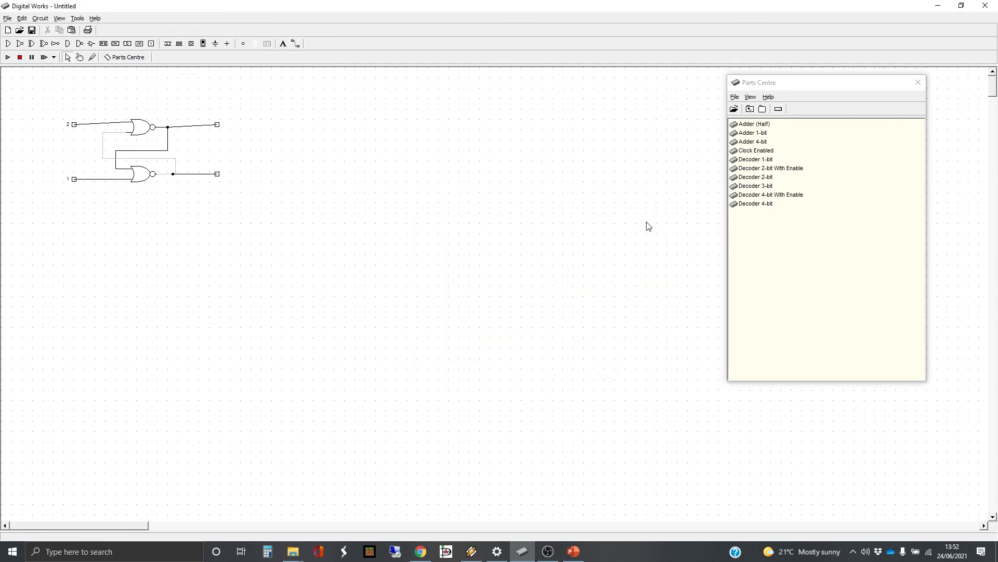
Associate the upper output terminal with the Q pin and the lower one with Q-bar (tag 4)
left_click(218, 126)
right_click(218, 128)
left_click(250, 131)
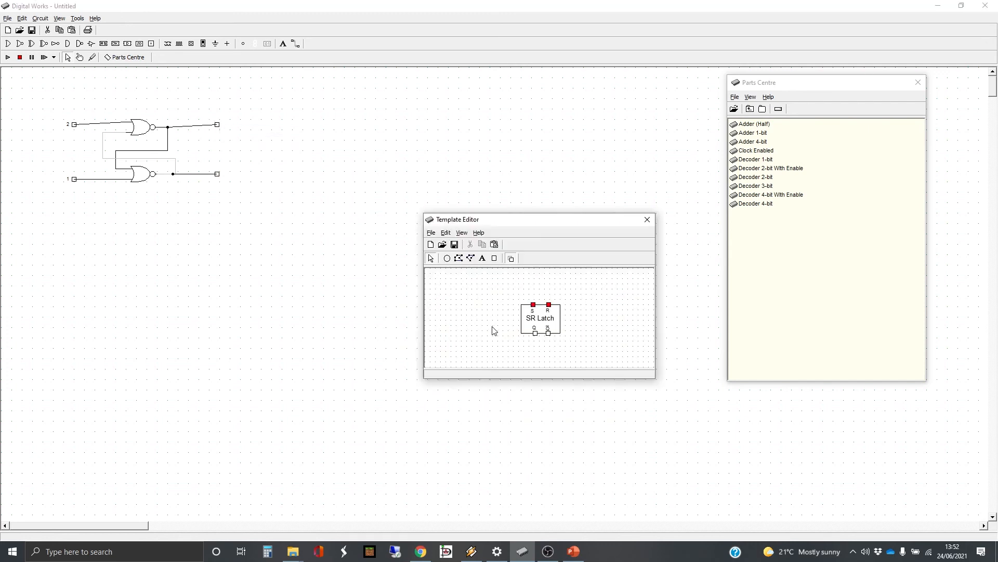
left_click(535, 333)
right_click(536, 334)
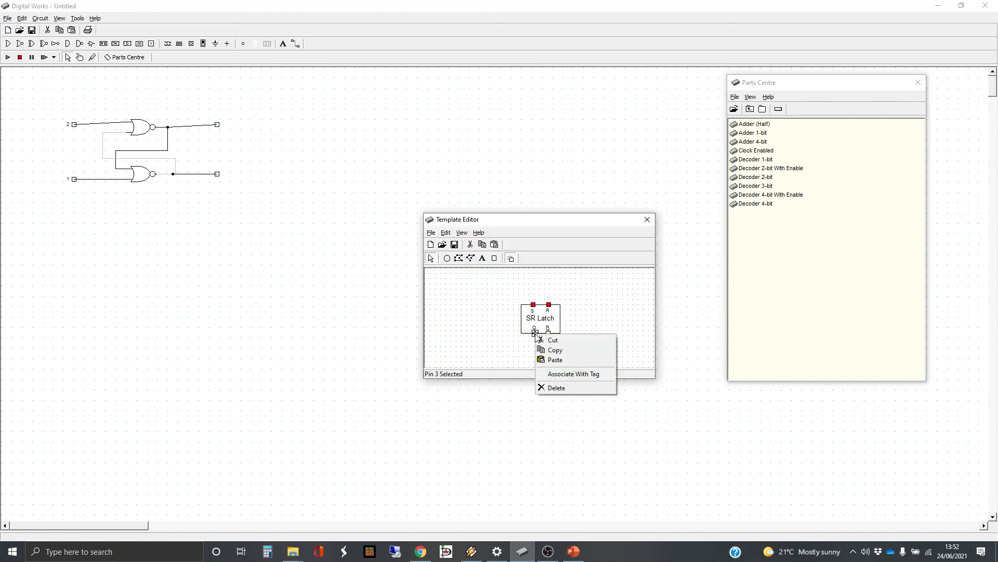
left_click(572, 372)
left_click(648, 219)
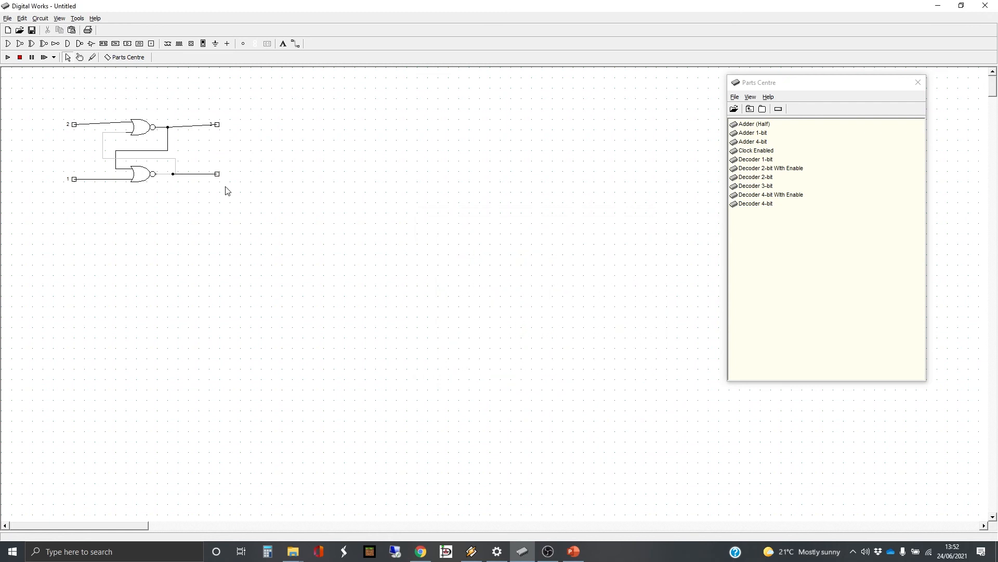
left_click(218, 174)
right_click(217, 174)
left_click(232, 179)
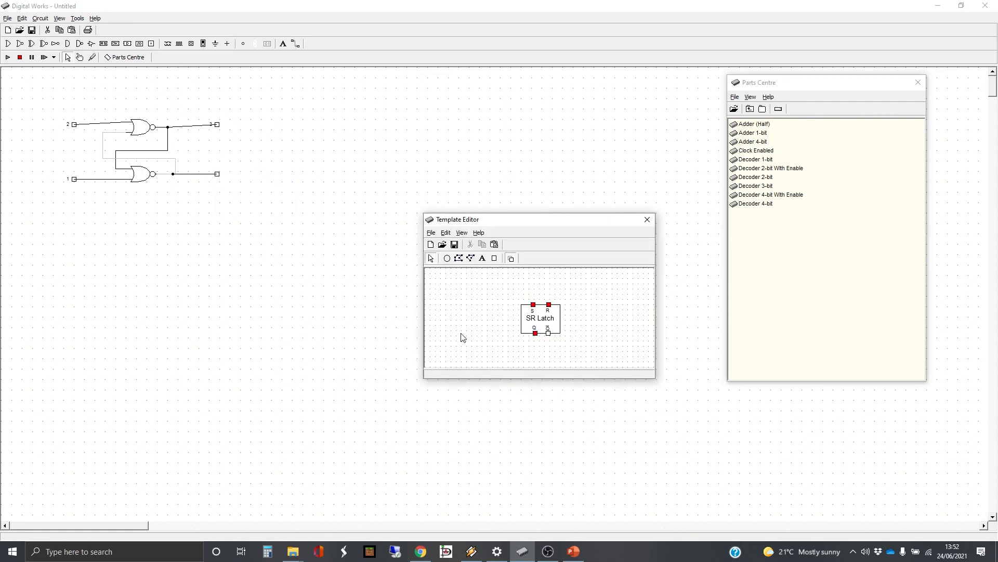
left_click(548, 334)
right_click(549, 333)
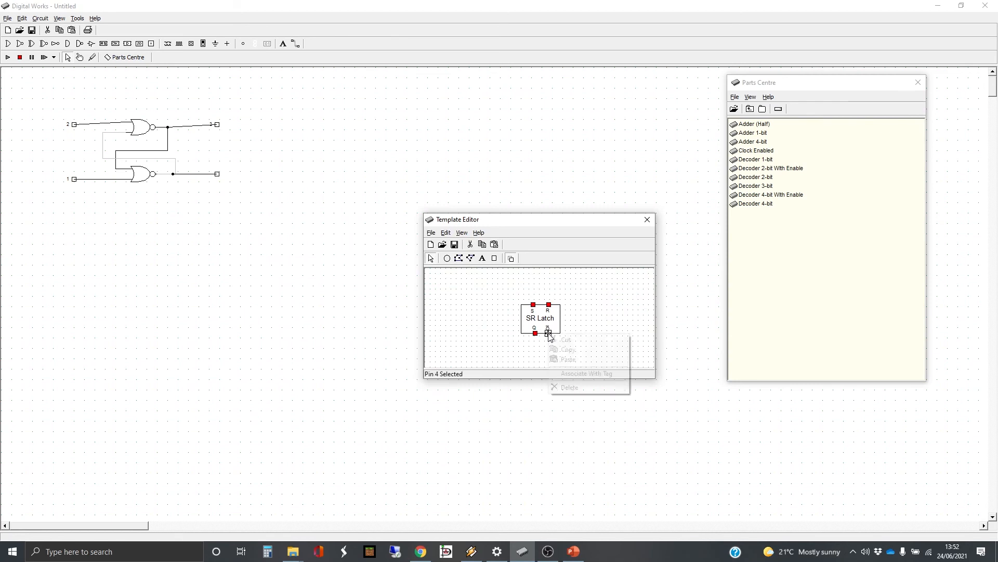
left_click(577, 374)
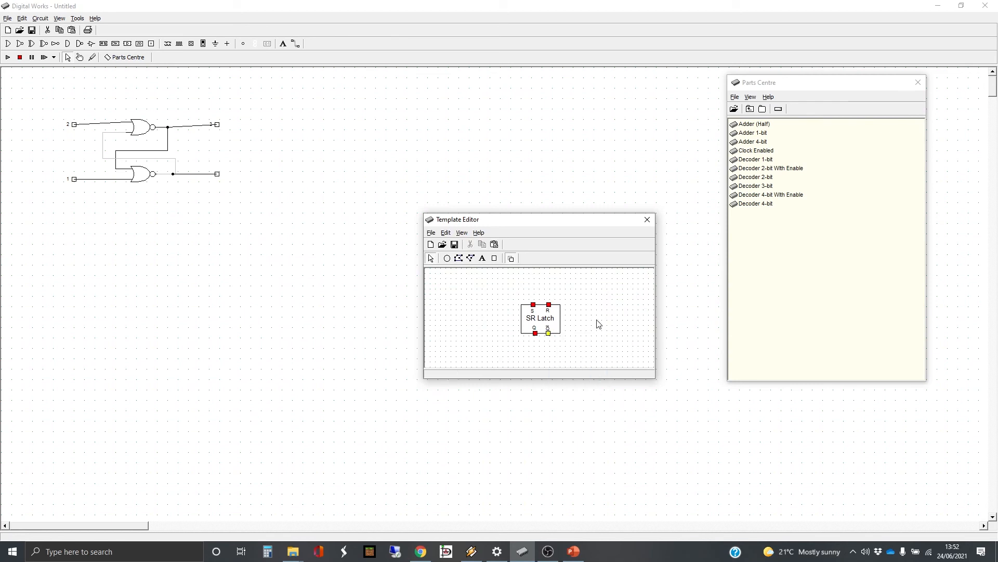
left_click(648, 219)
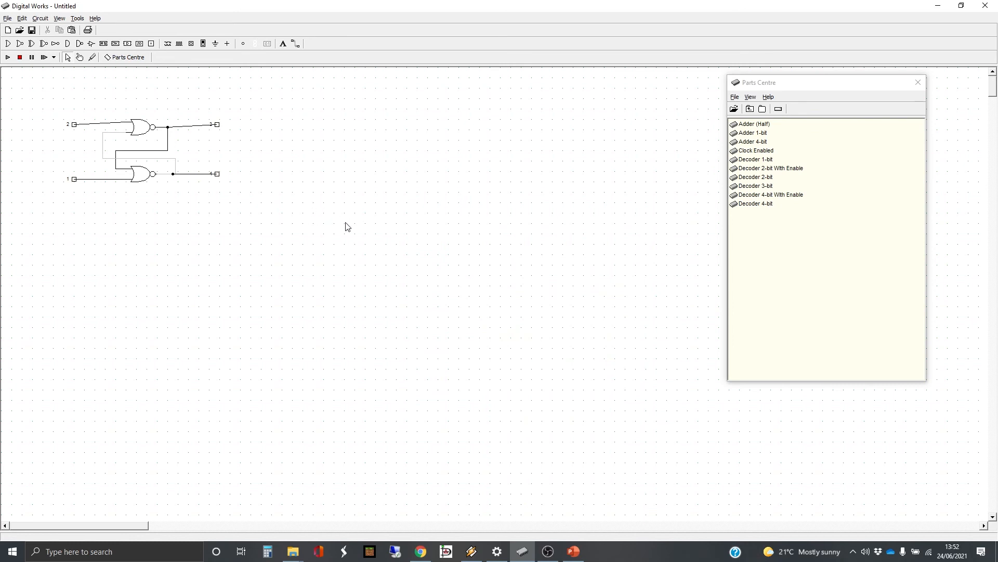
left_click(8, 19)
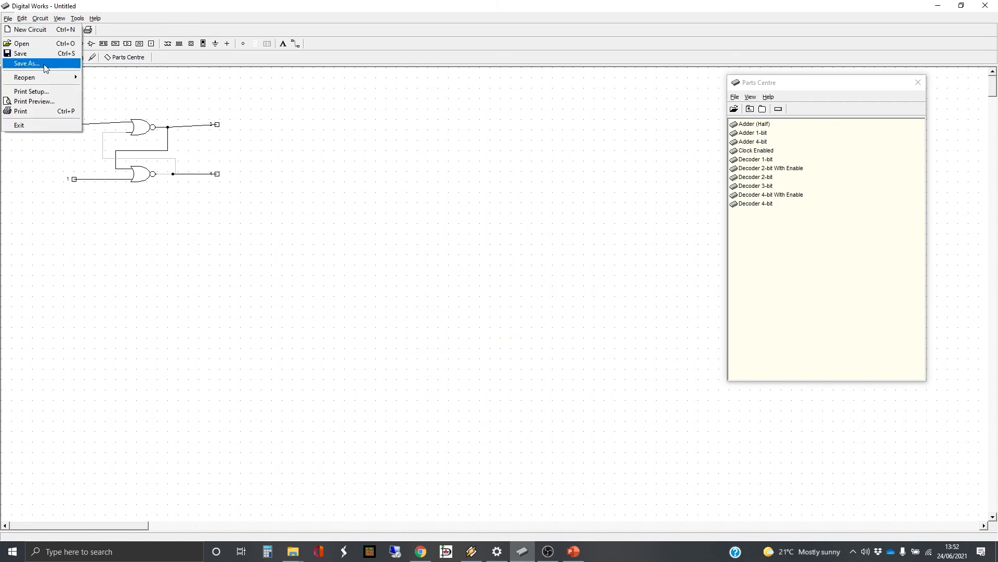
left_click(29, 63)
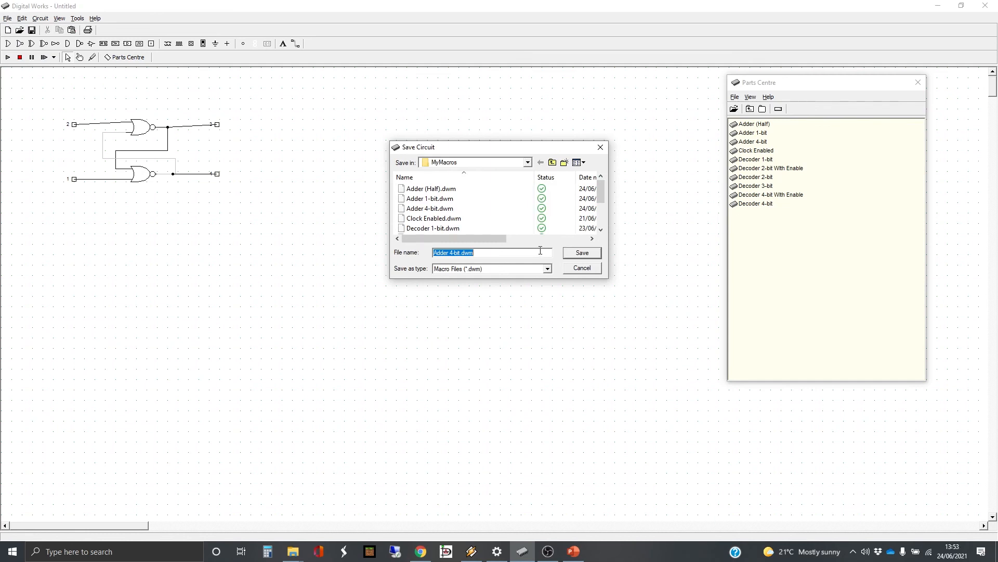
type("SR Latch")
key("Return")
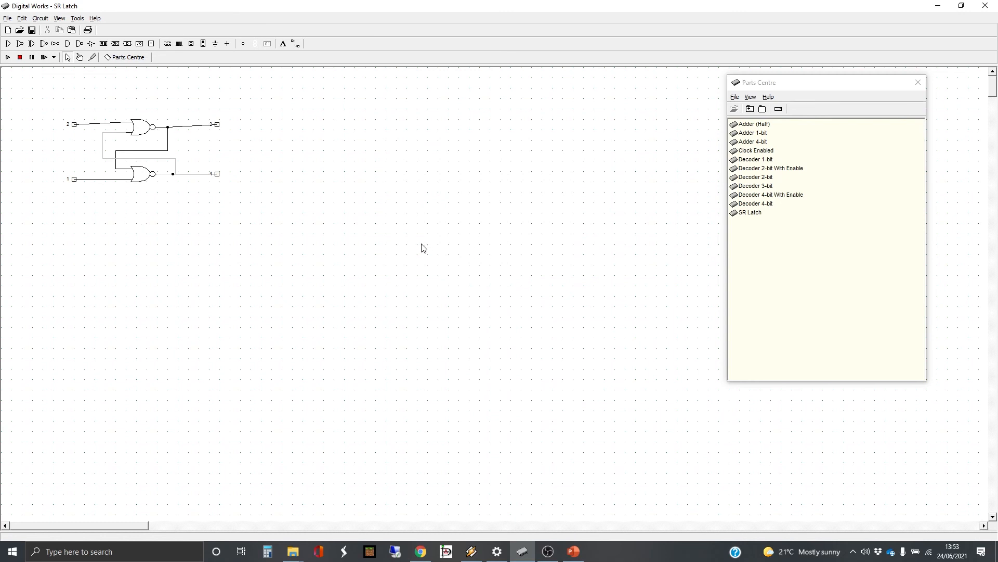
Delete the SR Latch macro from the Parts Centre
left_click(753, 214)
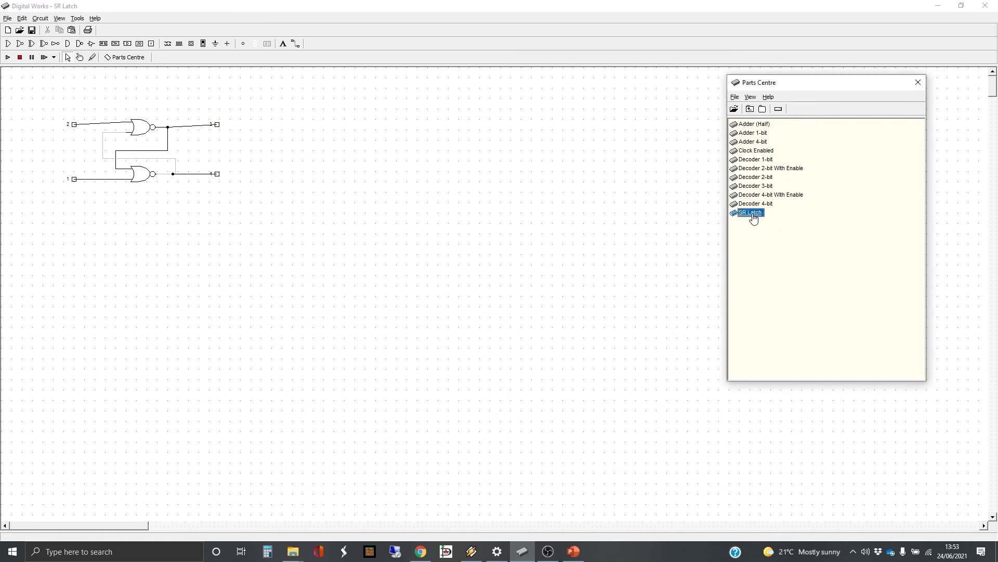
right_click(754, 216)
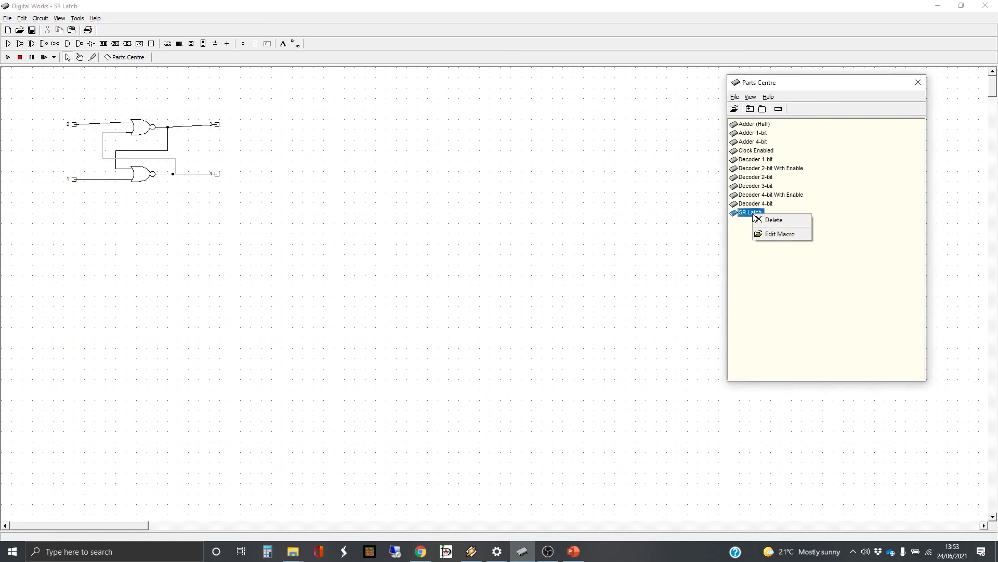
left_click(781, 223)
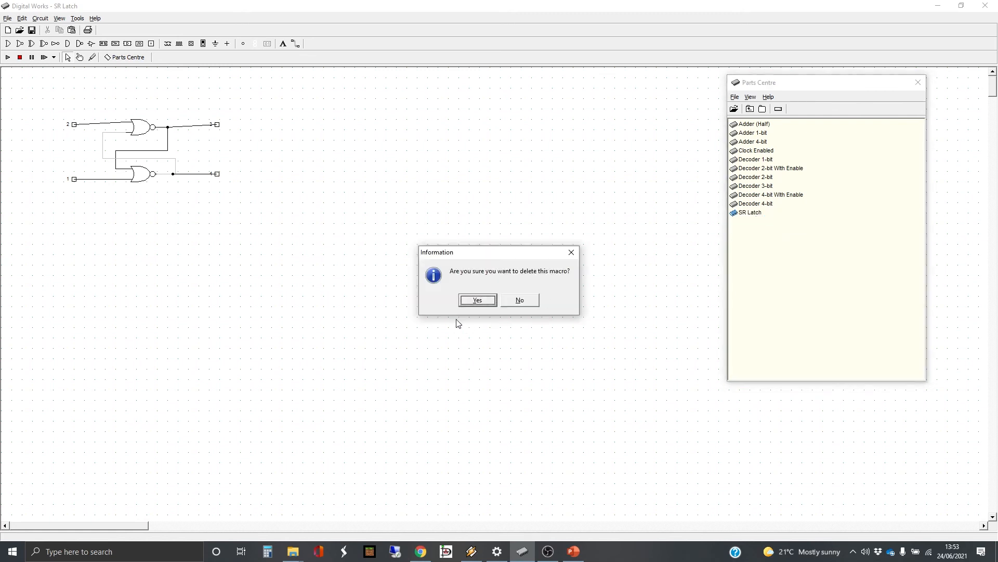
left_click(477, 301)
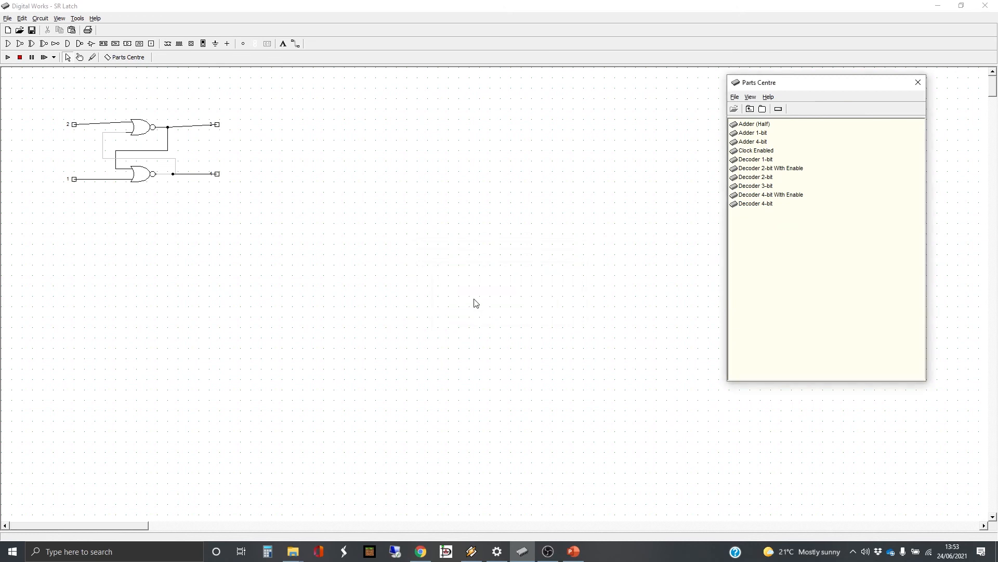
Save the macro as 'Bistable SR Latch'
left_click(8, 19)
left_click(50, 60)
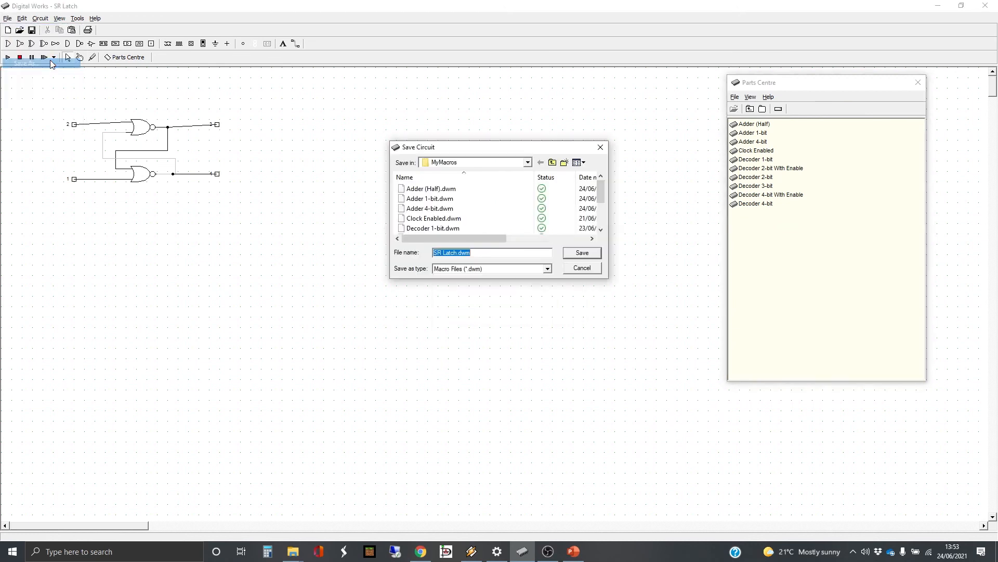
left_click(439, 254)
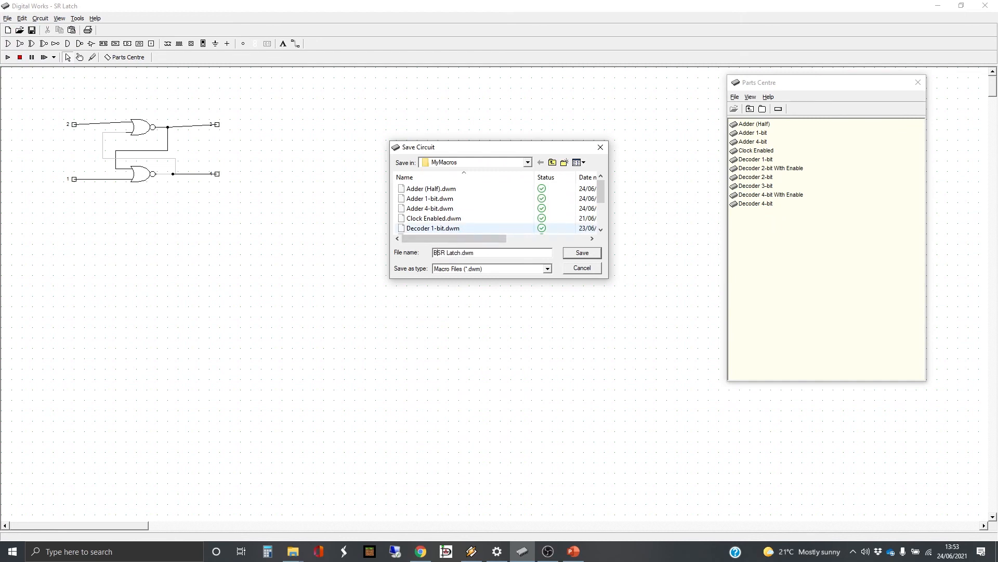
type("Bistable SR L")
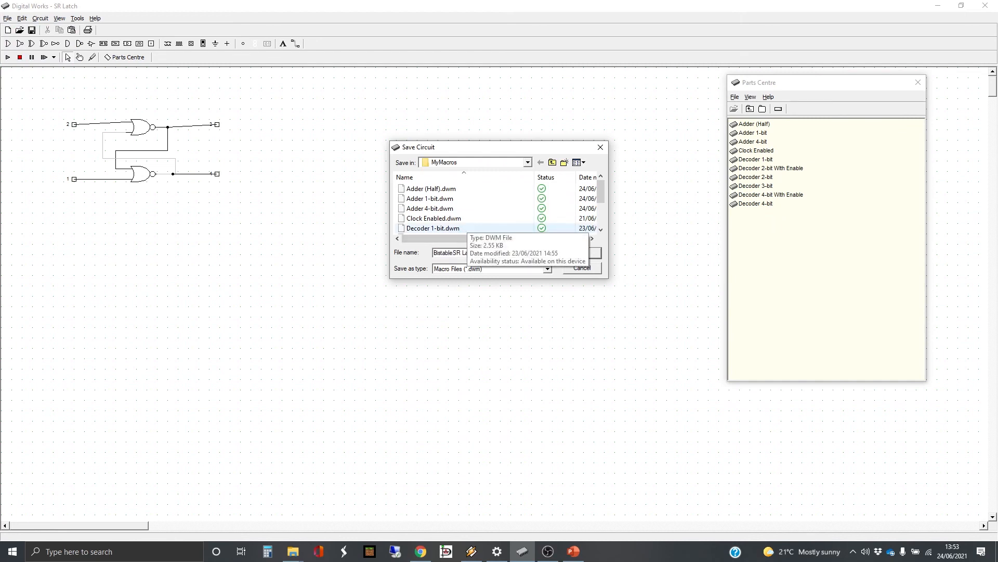
key("Return")
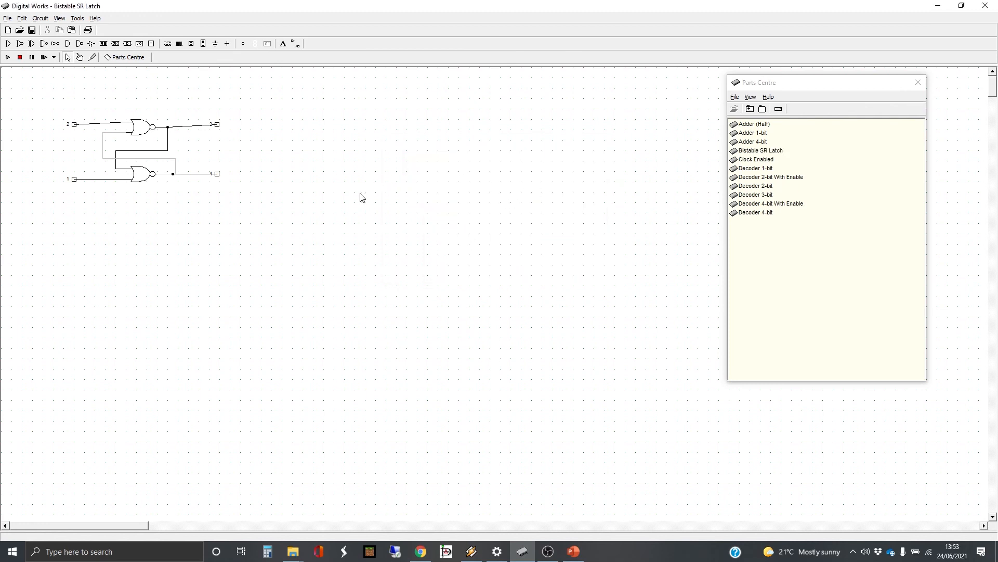
In a new circuit, place the Bistable SR Latch, two switches above it and two LEDs below
left_click(8, 18)
left_click(12, 28)
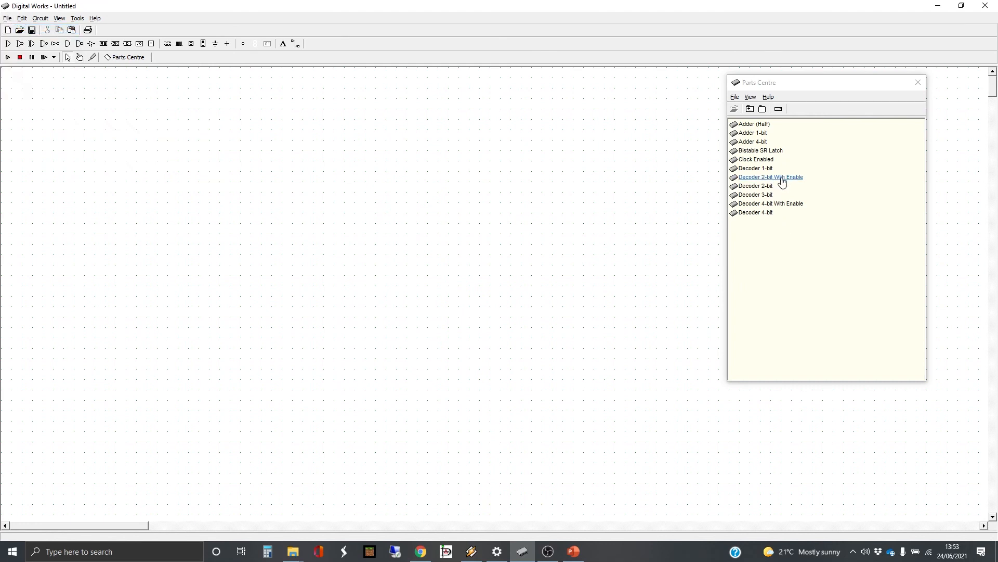
left_click_drag(768, 155, 286, 205)
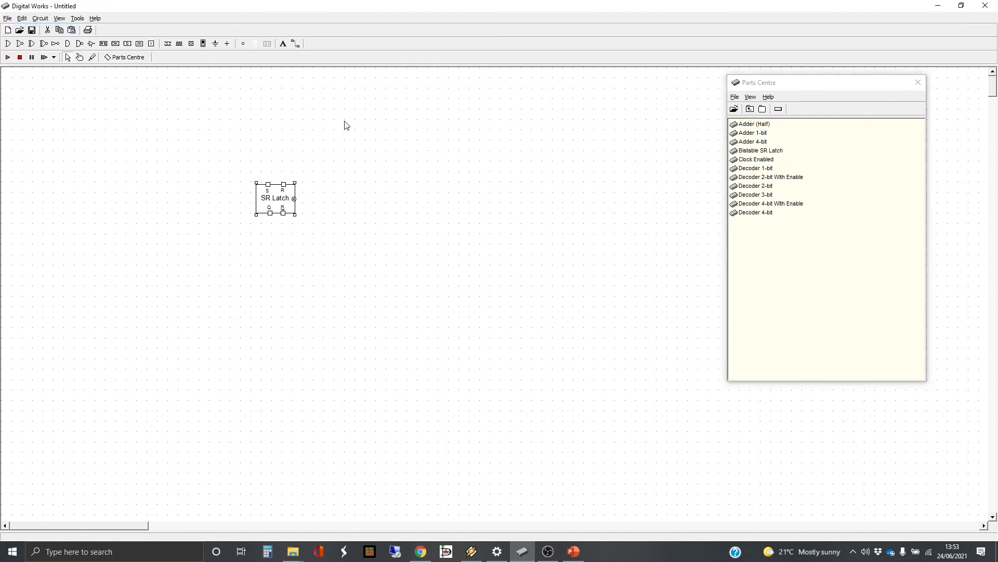
left_click(192, 45)
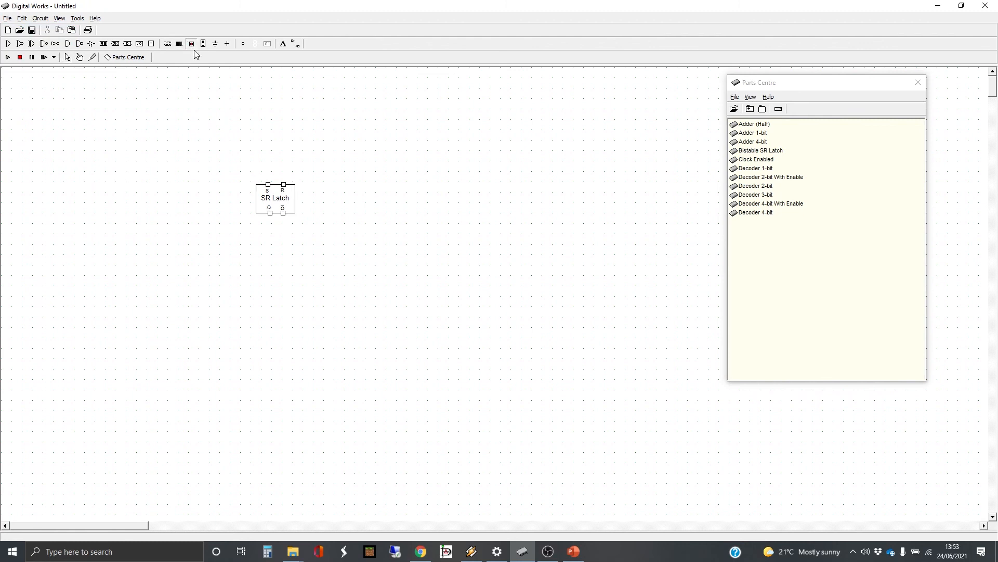
left_click(269, 166)
left_click(285, 165)
left_click(245, 41)
left_click(266, 225)
left_click(282, 226)
Wire the switches to the S and R inputs and the Q and Q-bar outputs to the LEDs
left_click(295, 44)
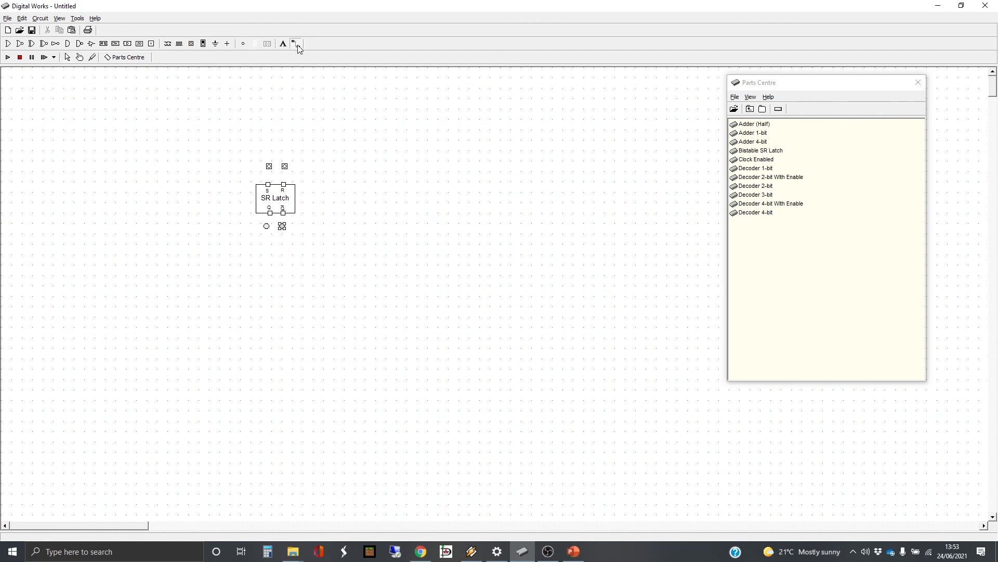
left_click(269, 166)
left_click(271, 183)
left_click(285, 165)
left_click(283, 184)
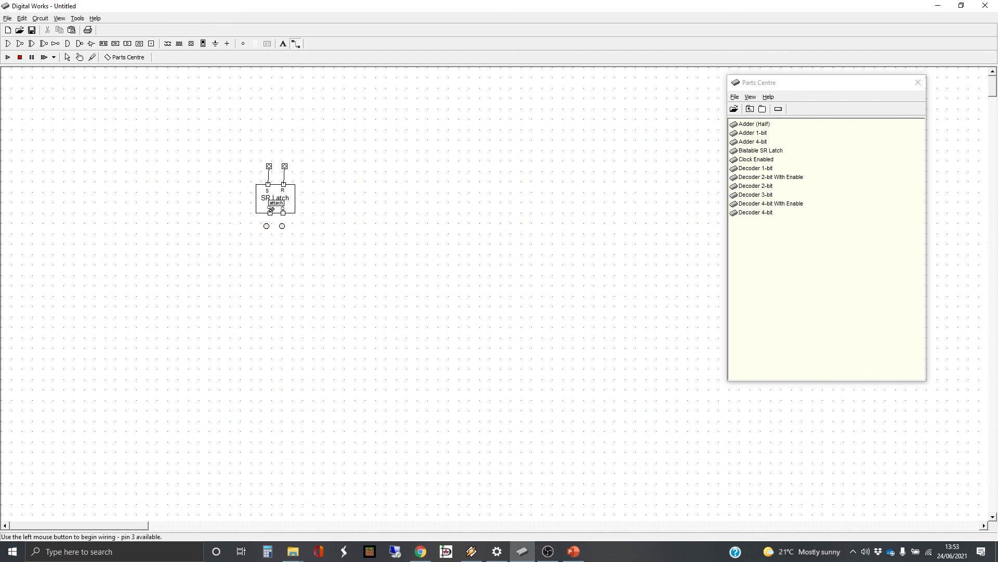
left_click(269, 213)
left_click(267, 224)
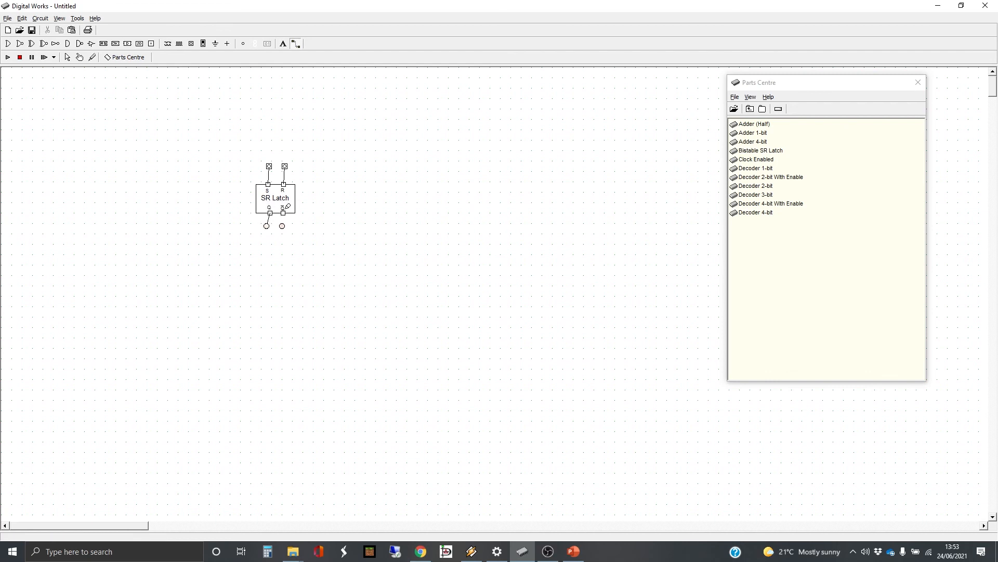
left_click(282, 214)
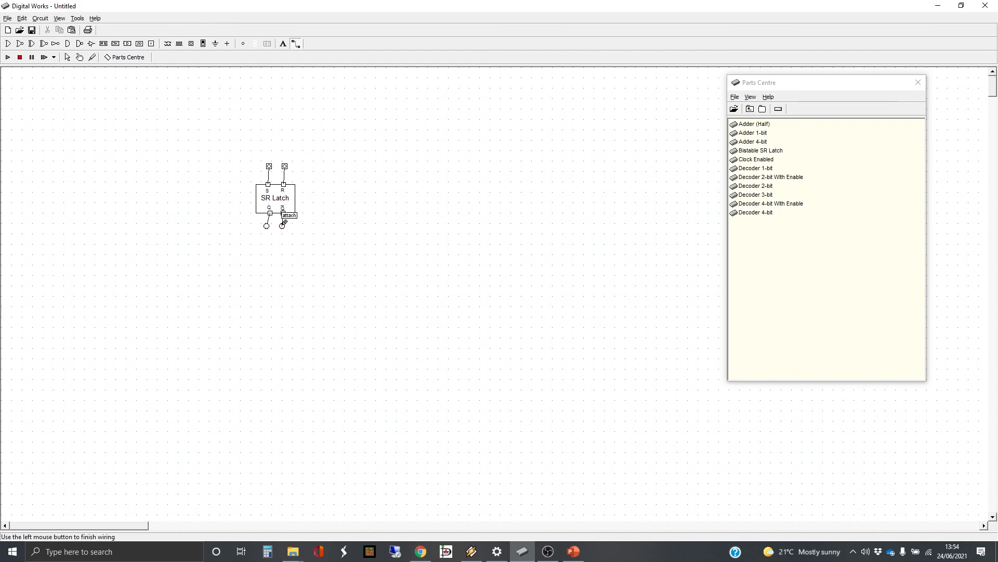
left_click(282, 225)
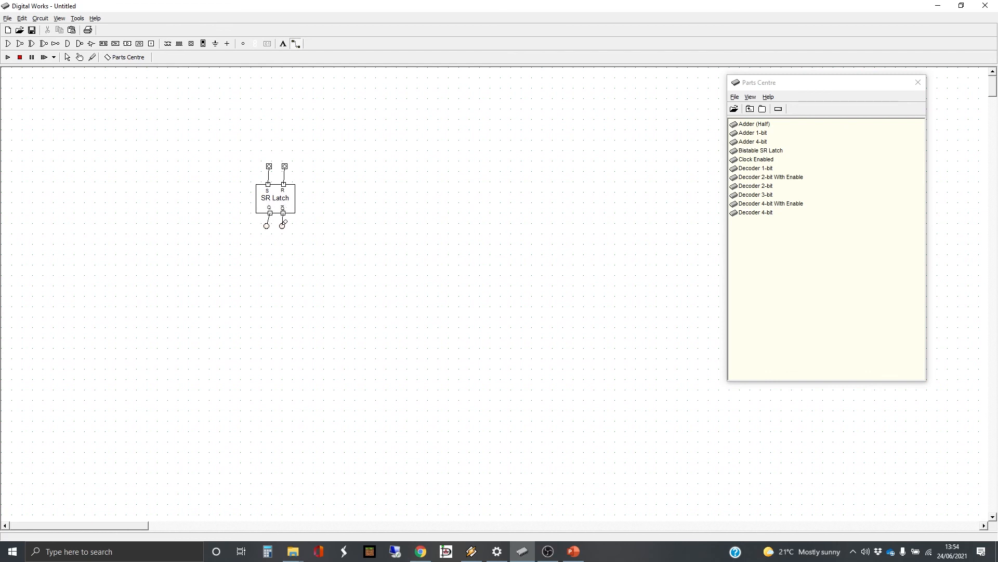
Run the simulation and toggle R, S, then R so the LEDs swap, ending with Q-bar lit
left_click(8, 58)
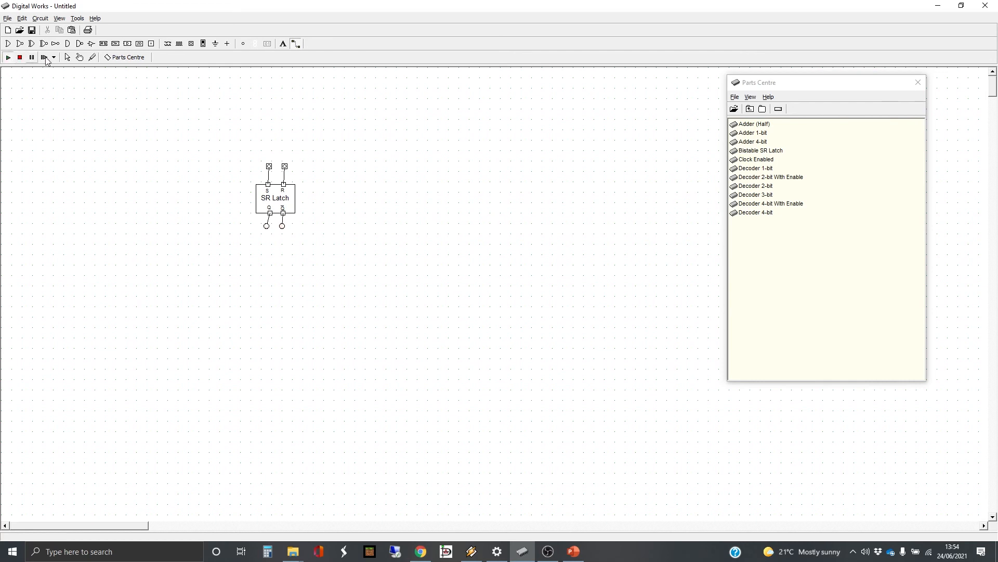
left_click(80, 58)
left_click(285, 166)
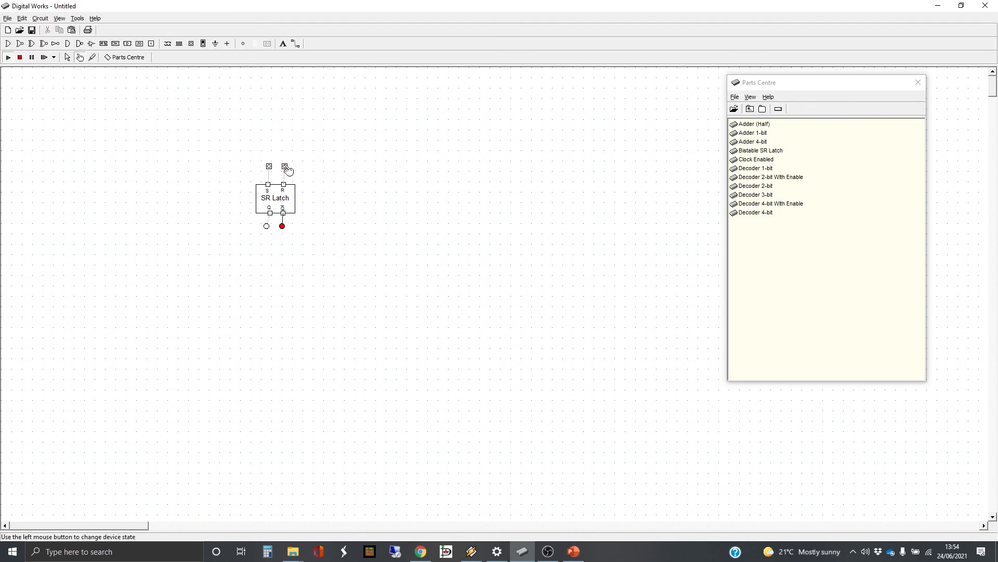
left_click(8, 57)
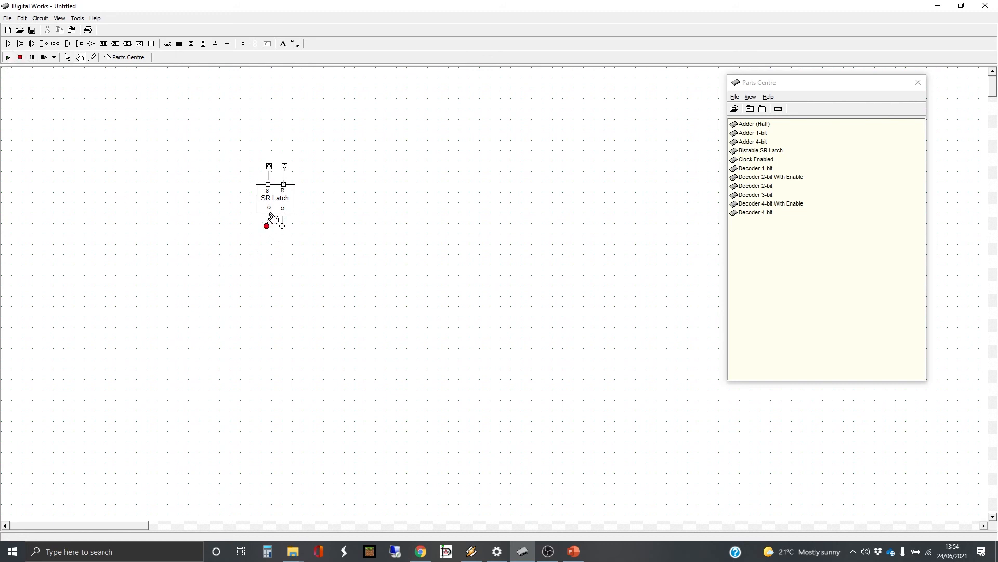
left_click(285, 166)
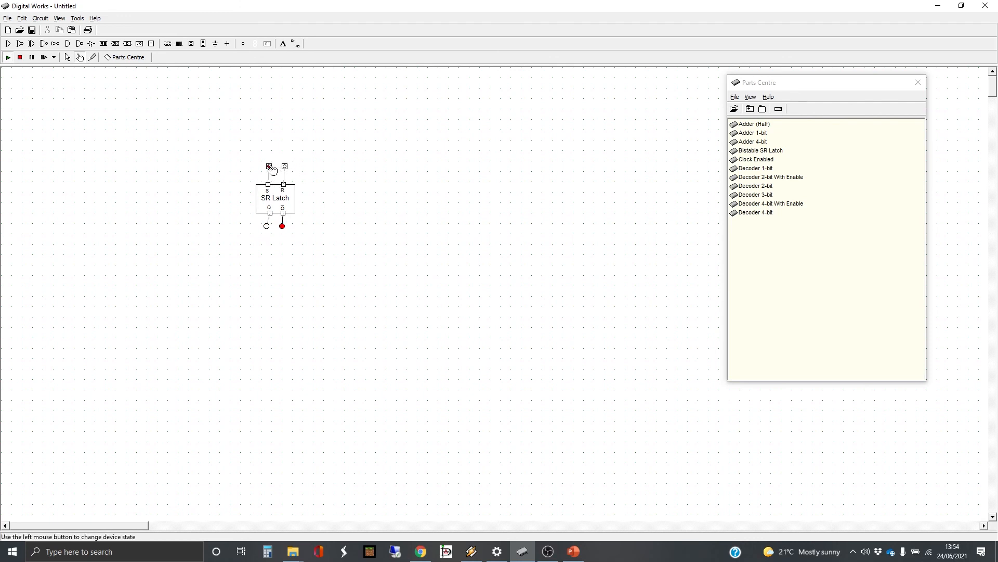
left_click(270, 167)
left_click(285, 167)
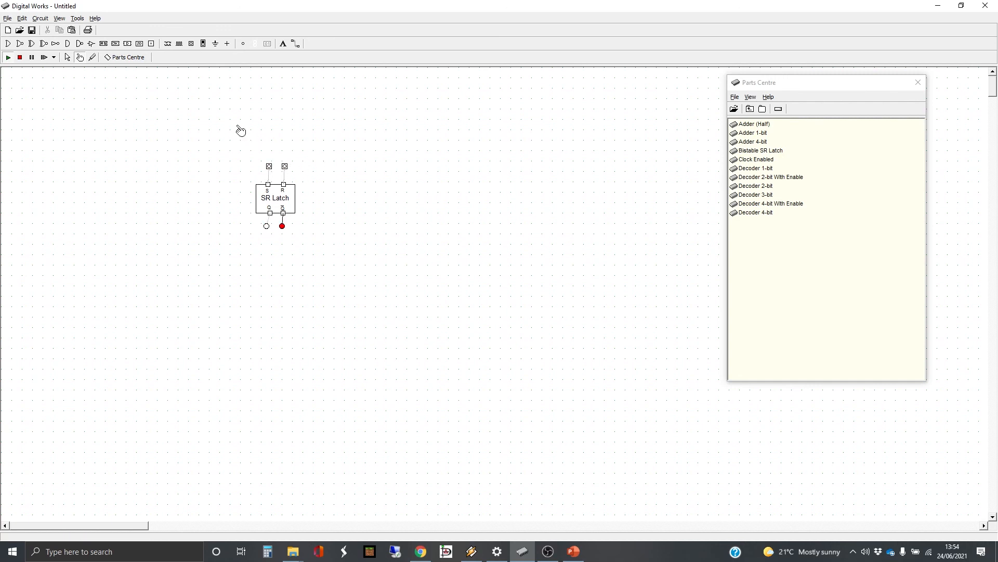
left_click(67, 57)
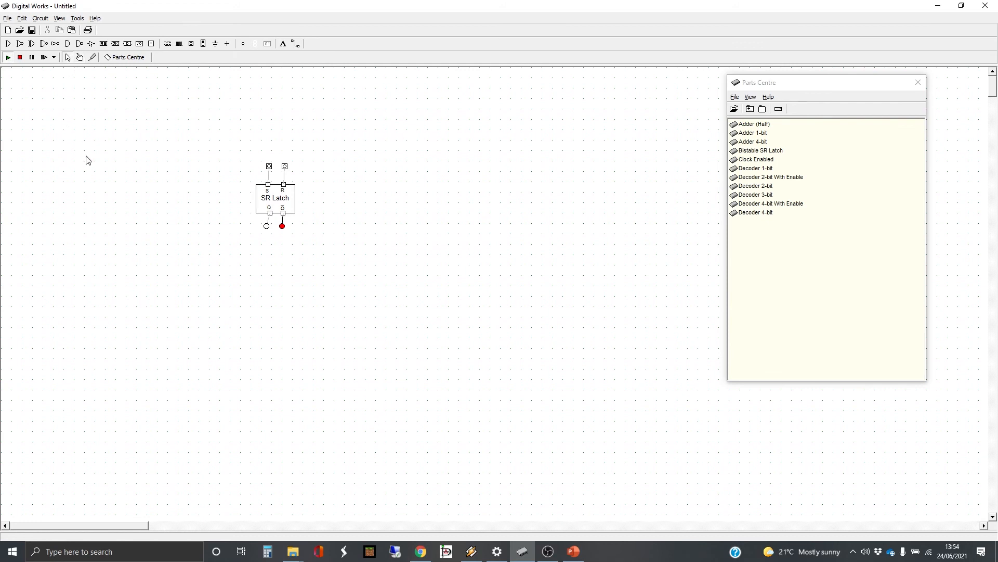